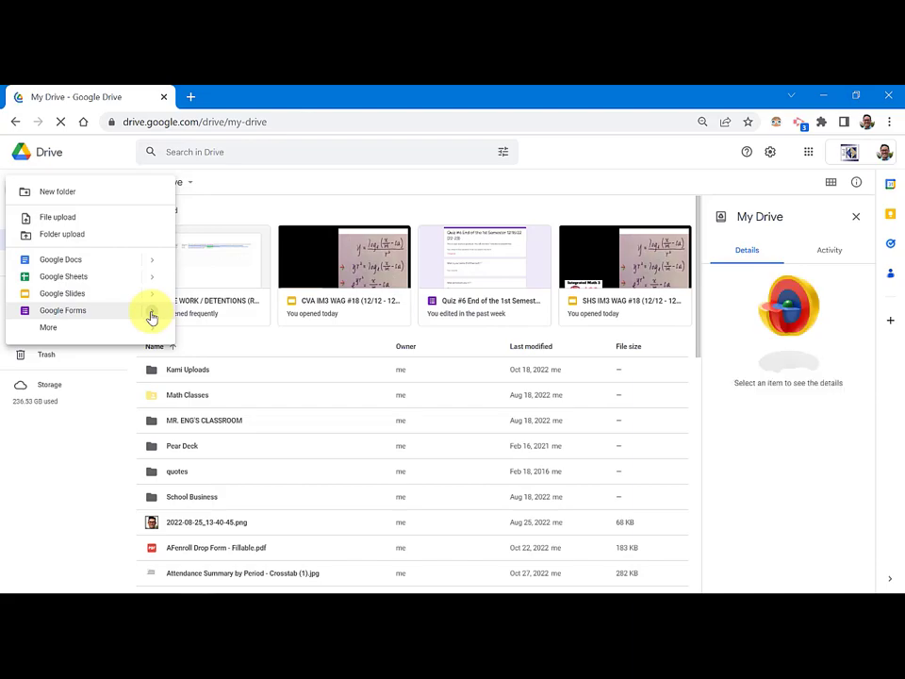
# Open the Google Forms template gallery from Drive and look through the Education, Personal and Work templates.
pyautogui.click(151, 317)
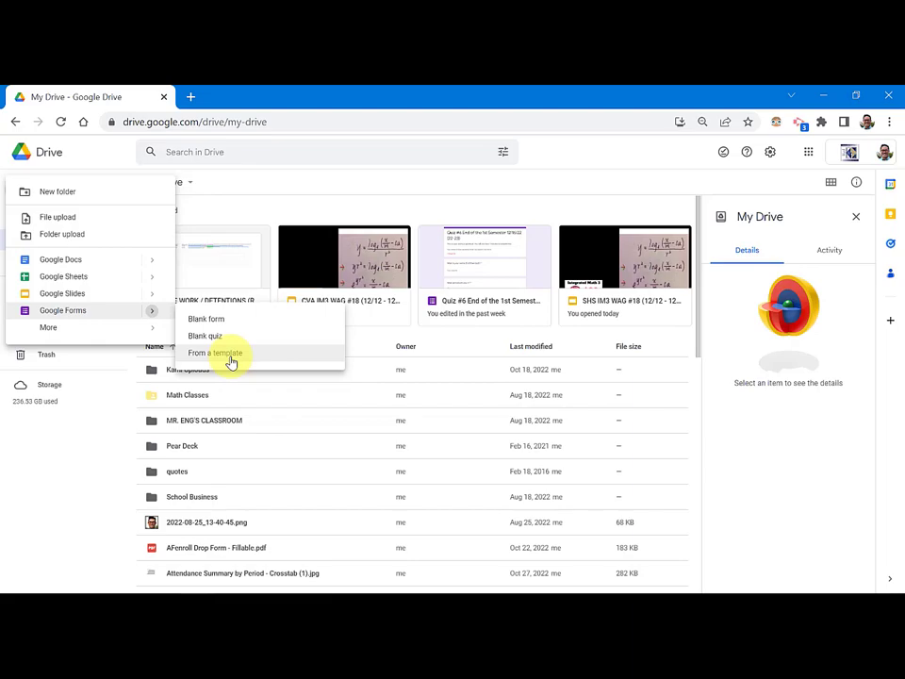
pyautogui.click(231, 362)
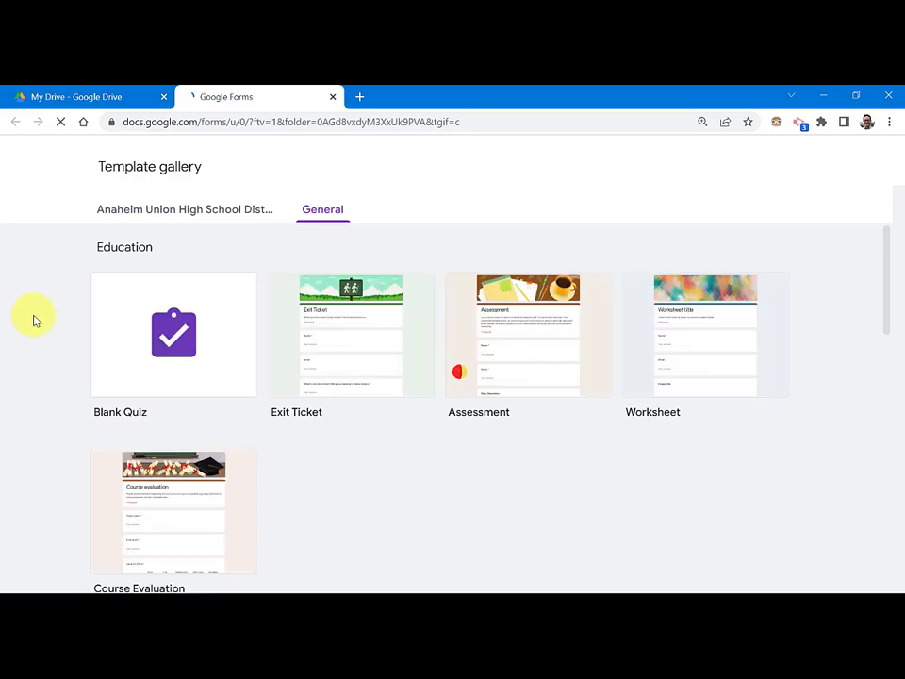
pyautogui.scroll(-2, 40, 297)
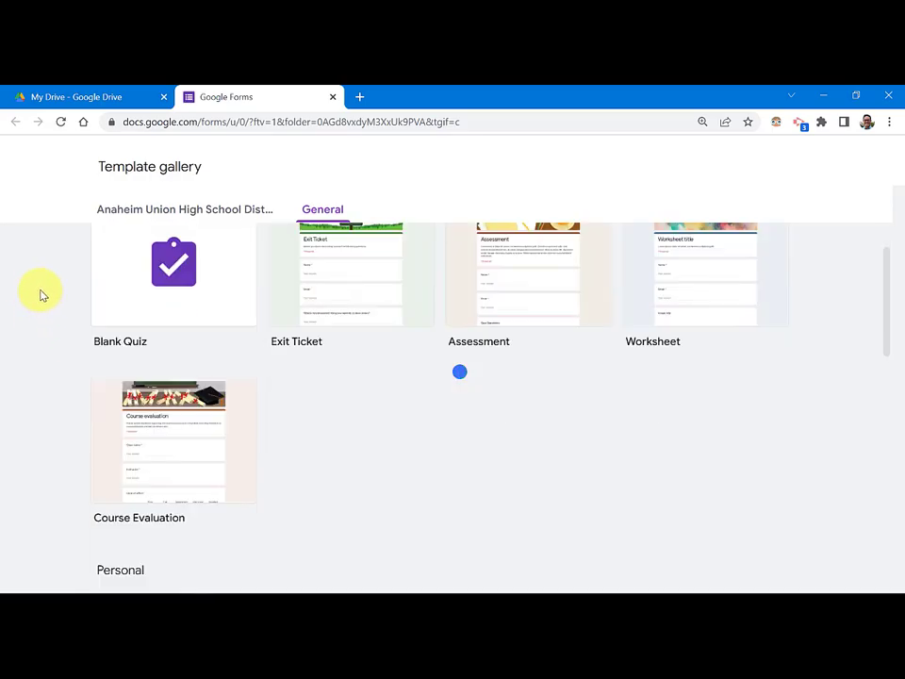
pyautogui.scroll(-4, 41, 295)
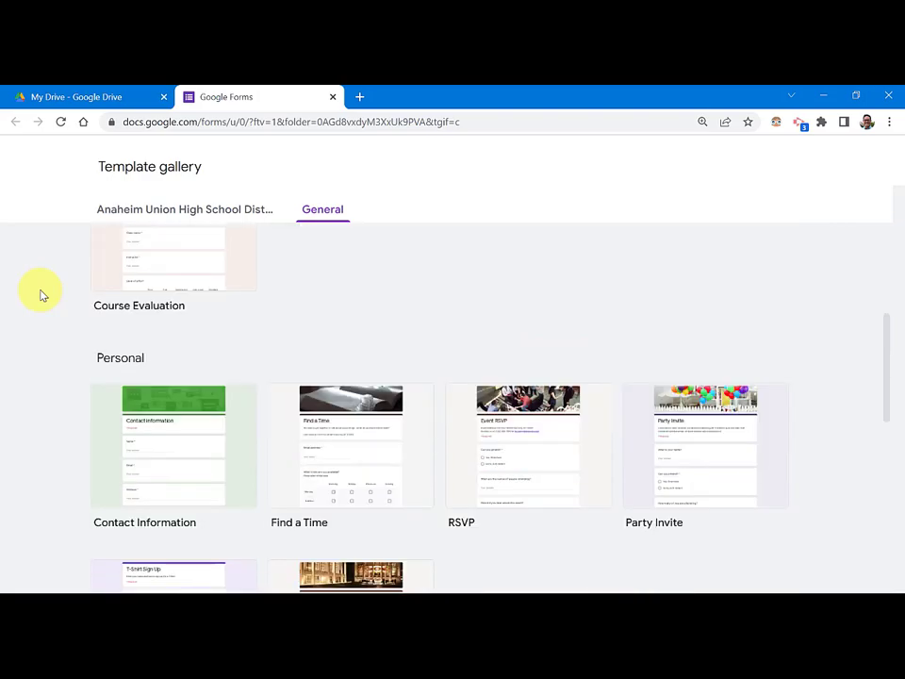
pyautogui.scroll(-3, 40, 296)
pyautogui.scroll(-3, 40, 295)
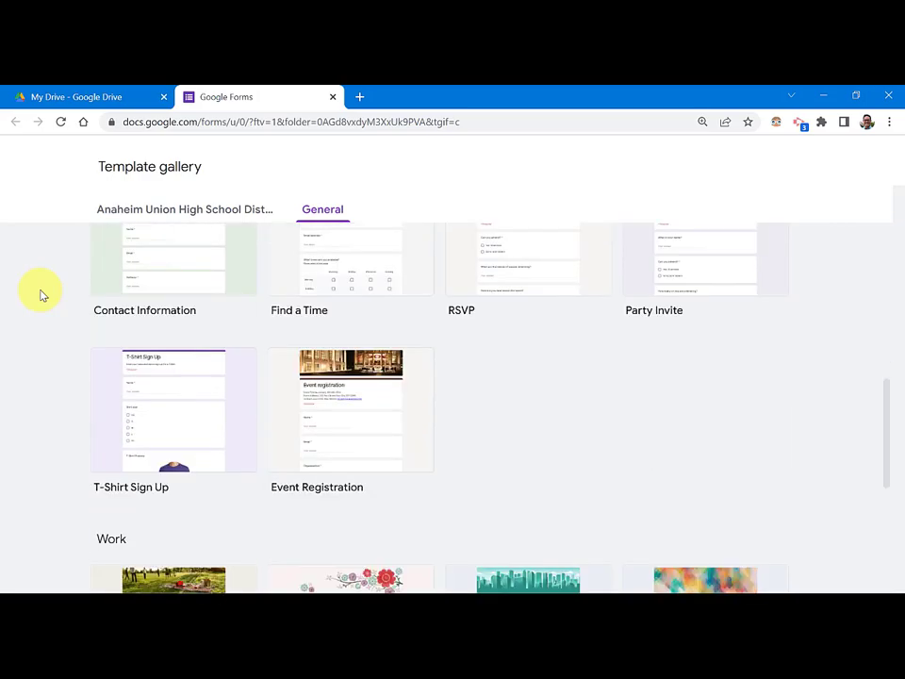
pyautogui.scroll(-1, 40, 295)
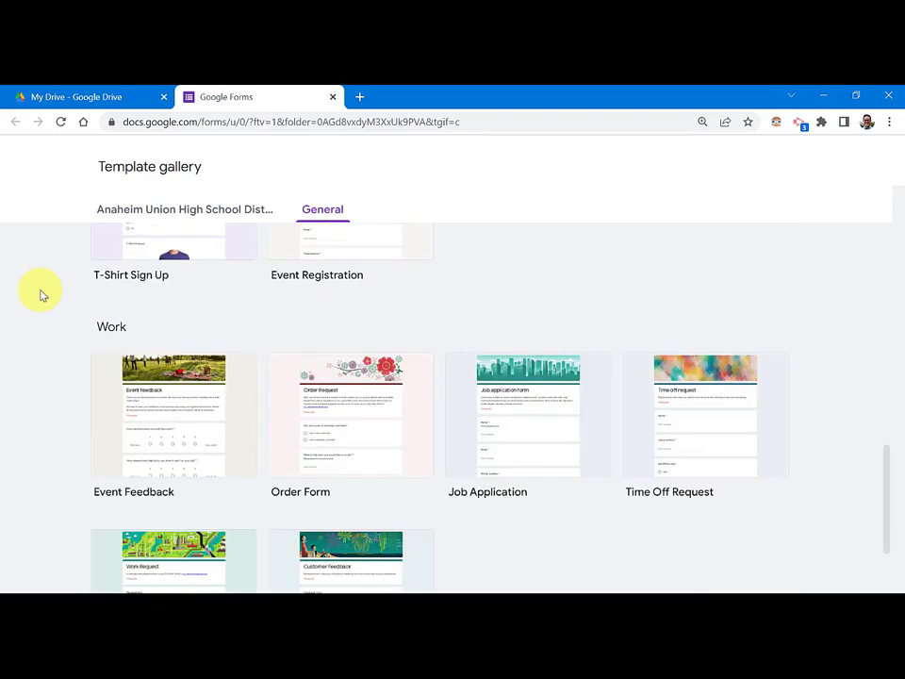
pyautogui.scroll(-2, 40, 296)
pyautogui.scroll(5, 40, 295)
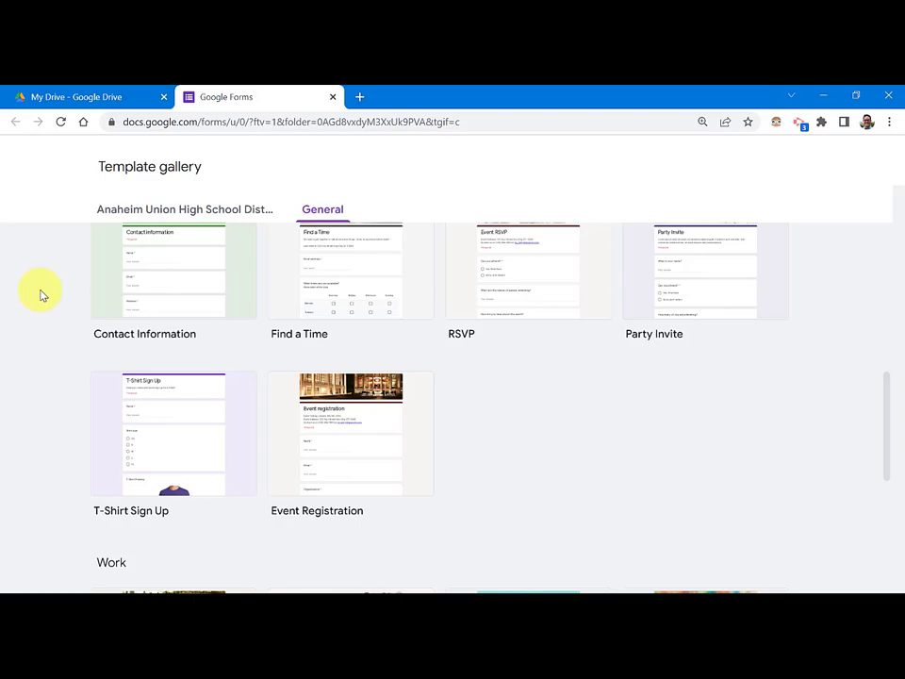
pyautogui.scroll(2, 41, 295)
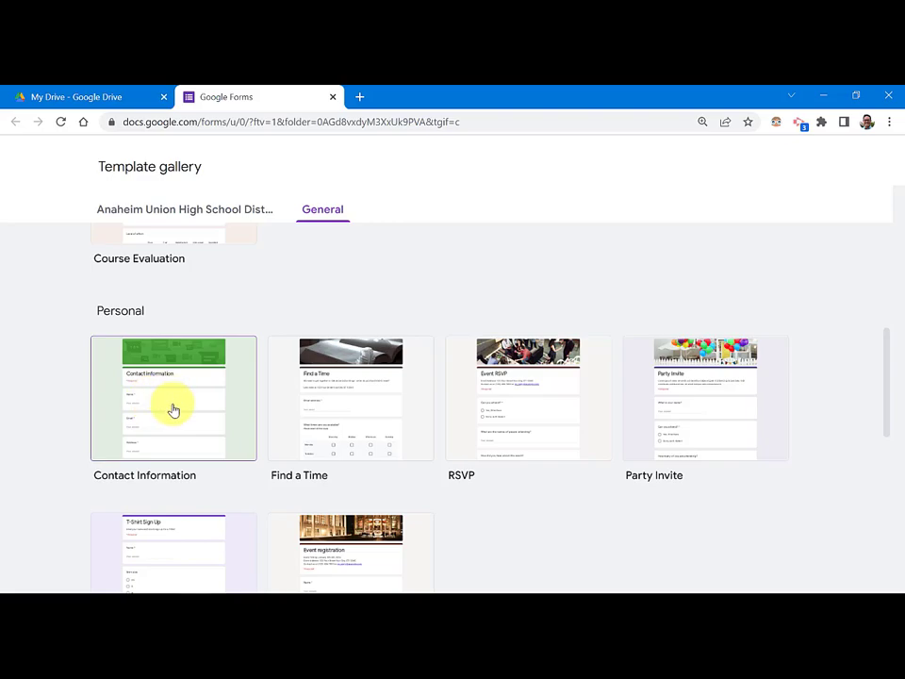
pyautogui.scroll(2, 176, 401)
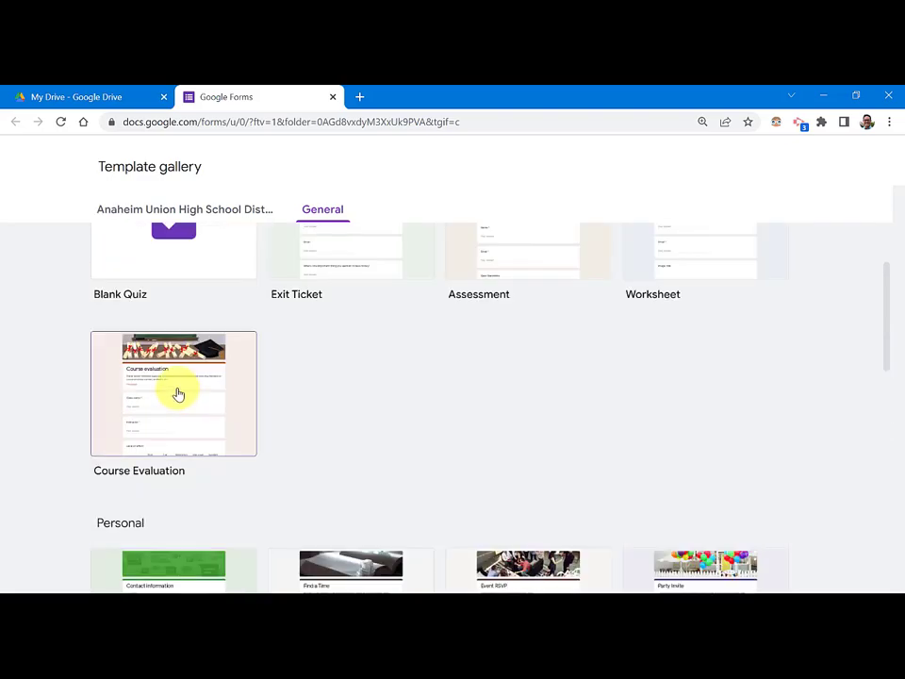
# Review the Google Forms creation choices in Drive and return to the template gallery.
pyautogui.click(97, 95)
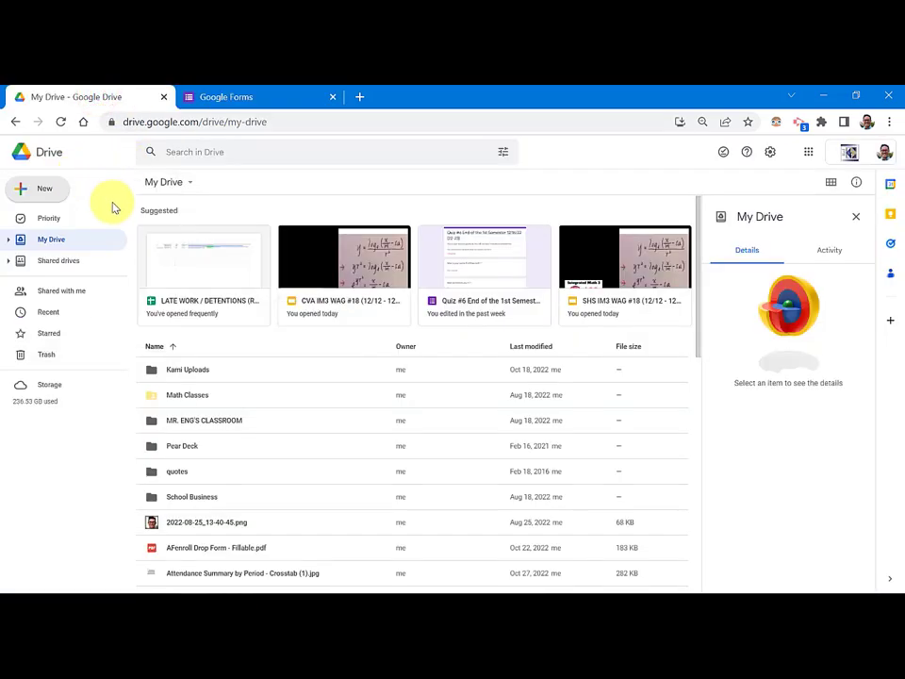
pyautogui.click(58, 198)
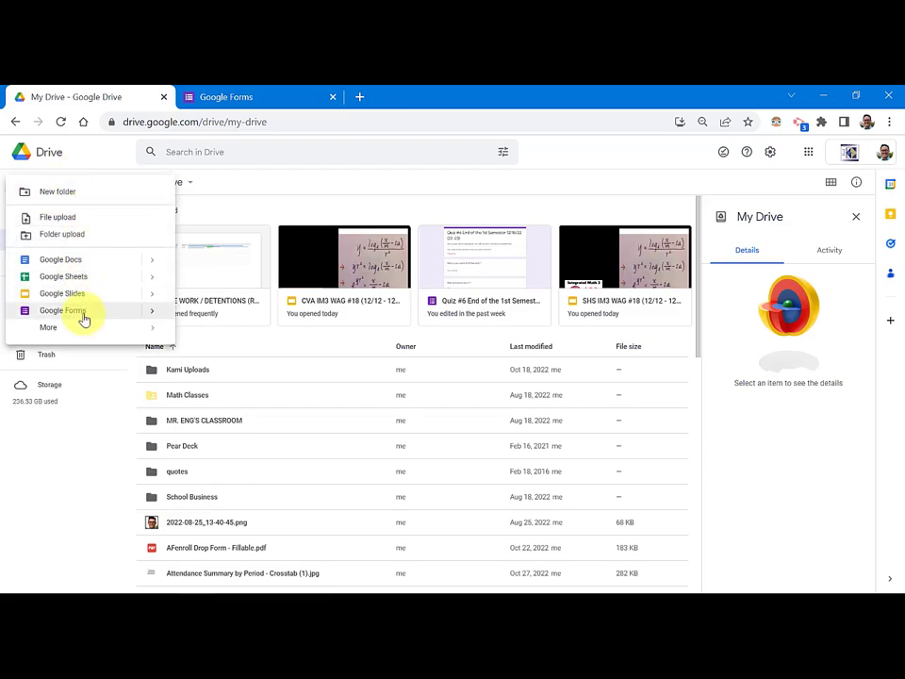
pyautogui.moveTo(152, 317)
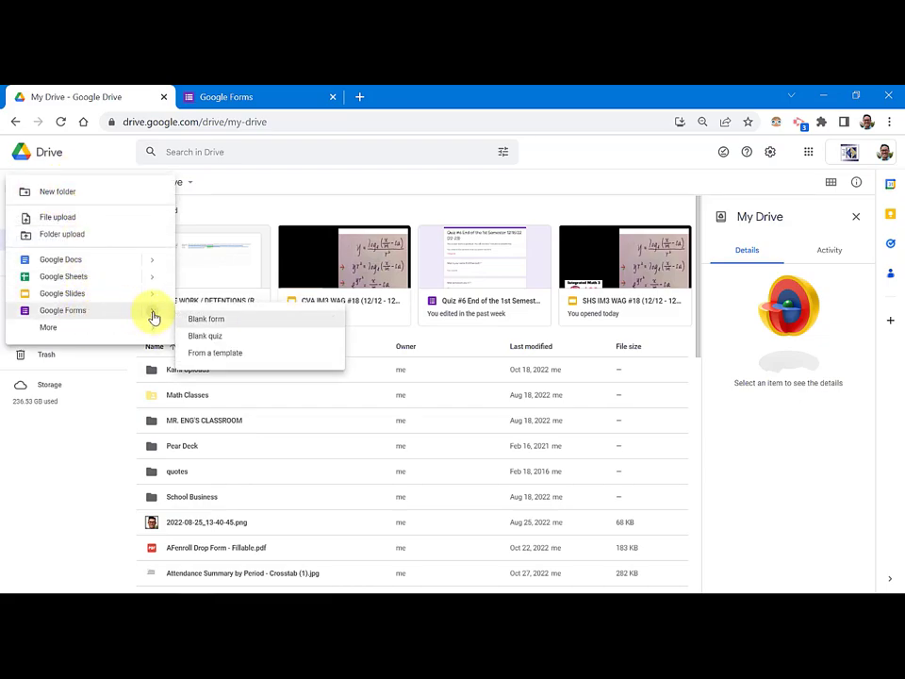
pyautogui.click(228, 98)
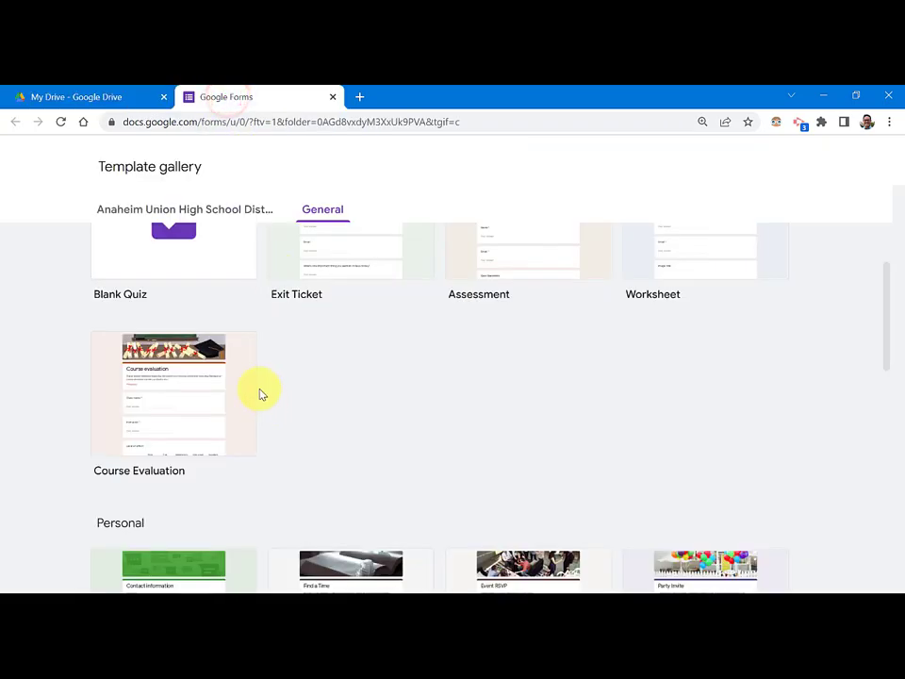
# Create a form from the Contact Information template in the Personal category.
pyautogui.scroll(2, 263, 395)
pyautogui.scroll(-4, 264, 393)
pyautogui.scroll(-1, 217, 396)
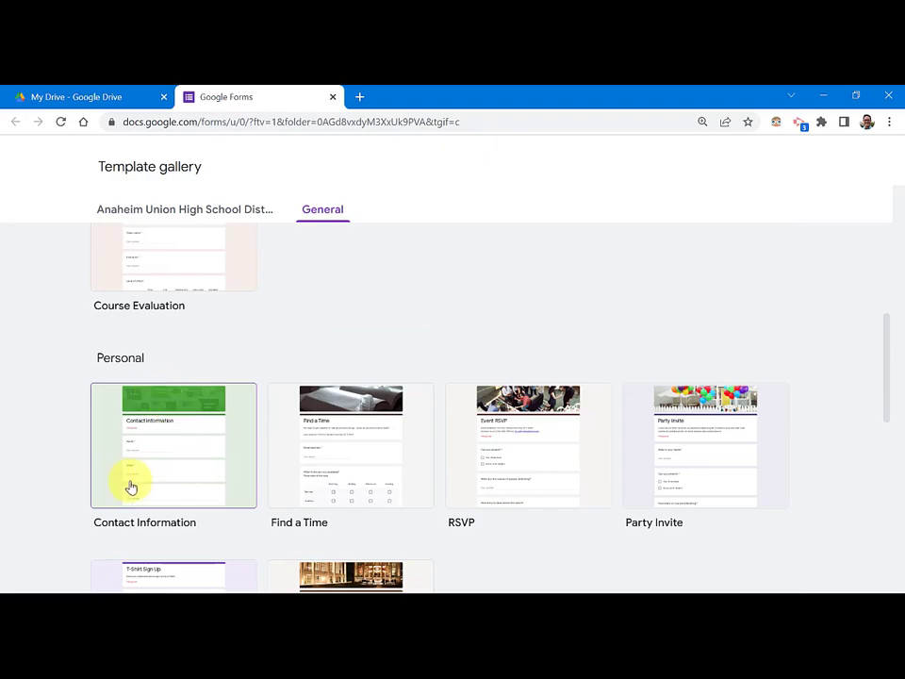
pyautogui.click(170, 443)
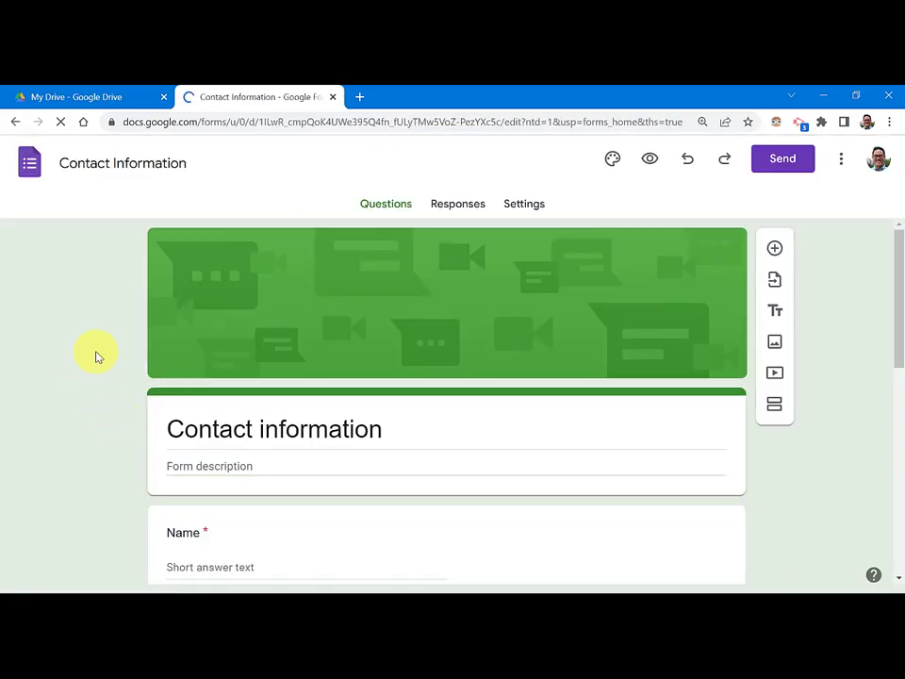
# Replace the form's title with "Survey about droughjt".
pyautogui.scroll(-3, 95, 356)
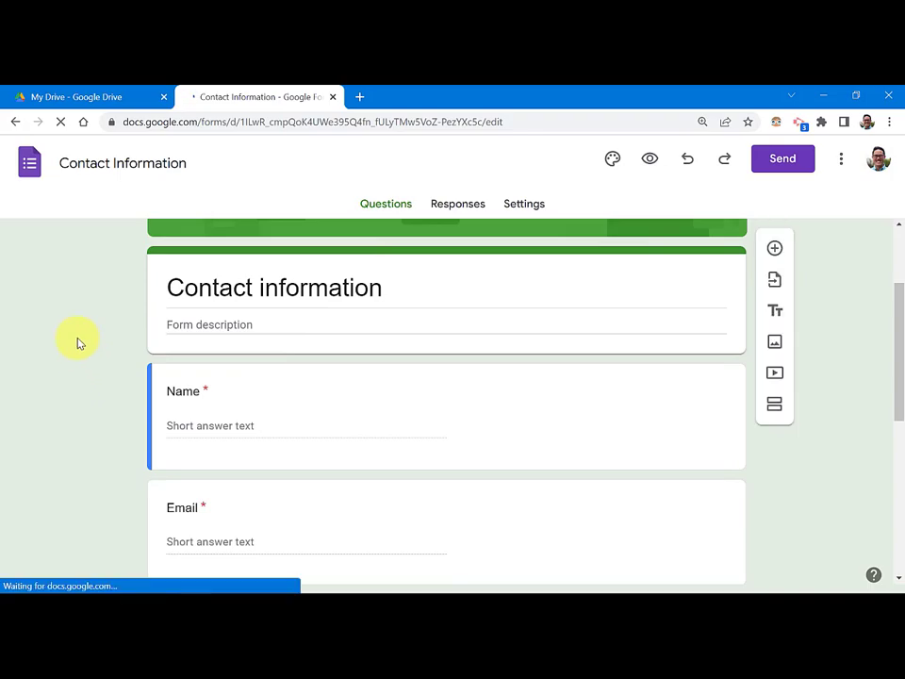
pyautogui.click(201, 281)
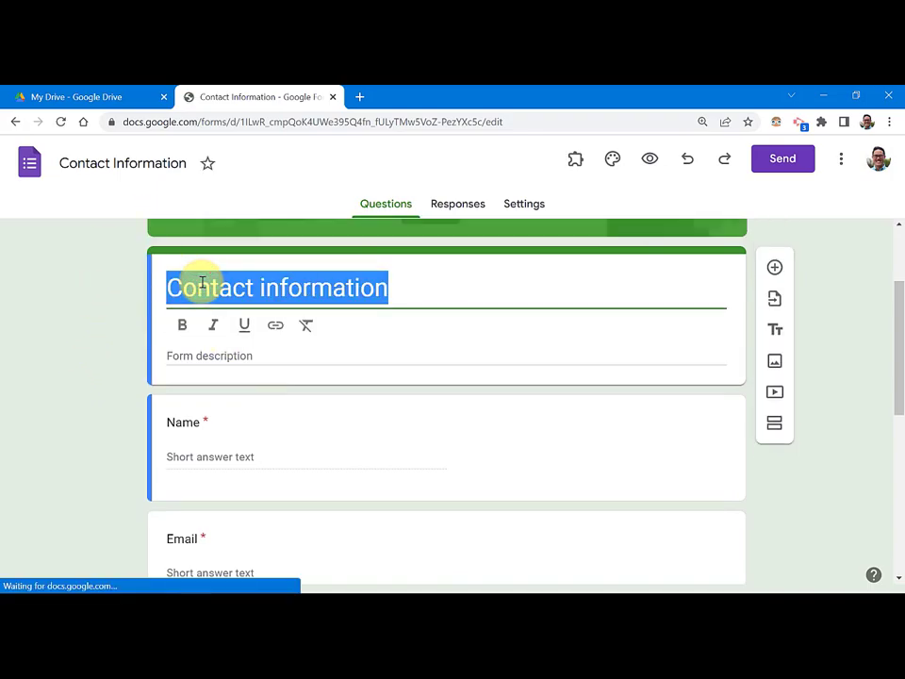
pyautogui.write('Survey about drou')
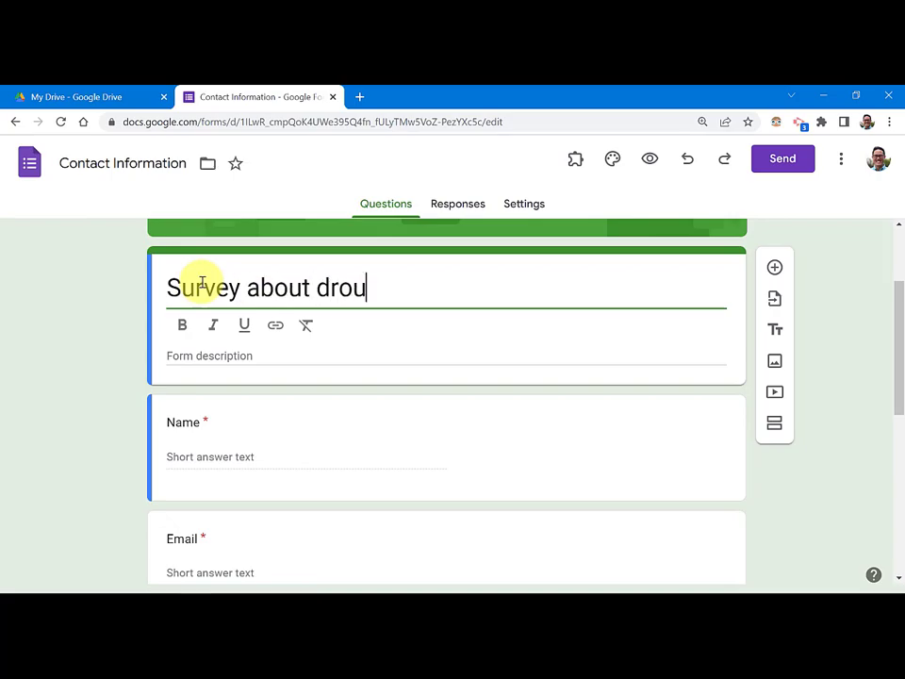
pyautogui.write('ghjt')
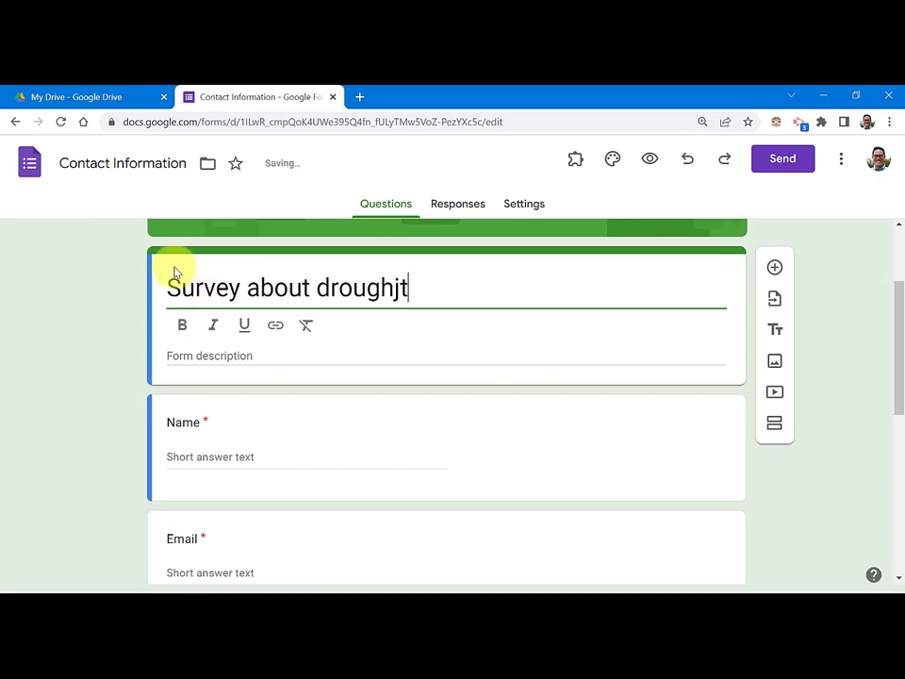
# Replace the Address question's text with "What class are you in?".
pyautogui.scroll(-1, 121, 373)
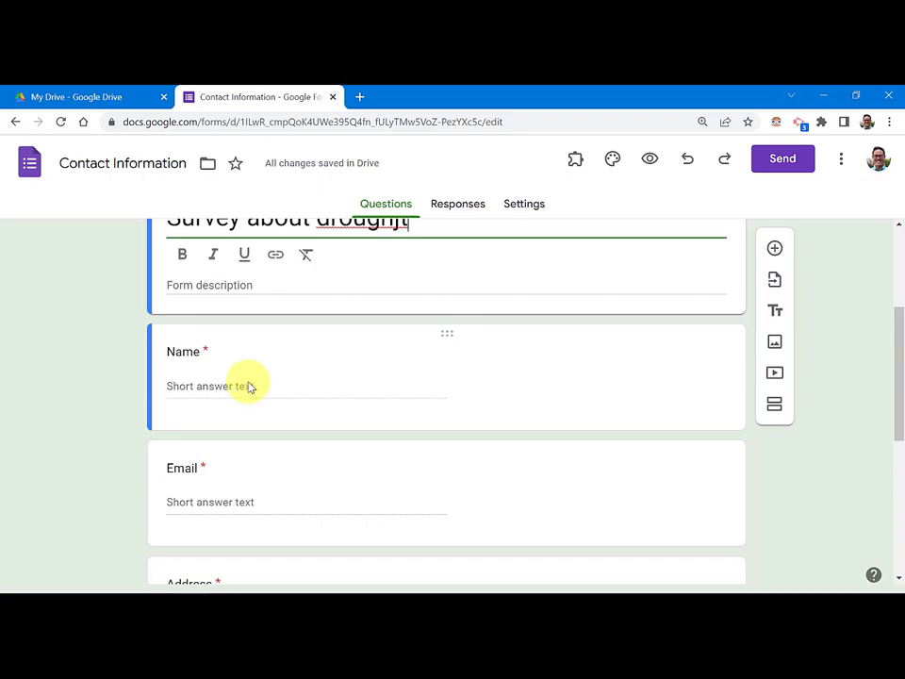
pyautogui.scroll(-1, 248, 383)
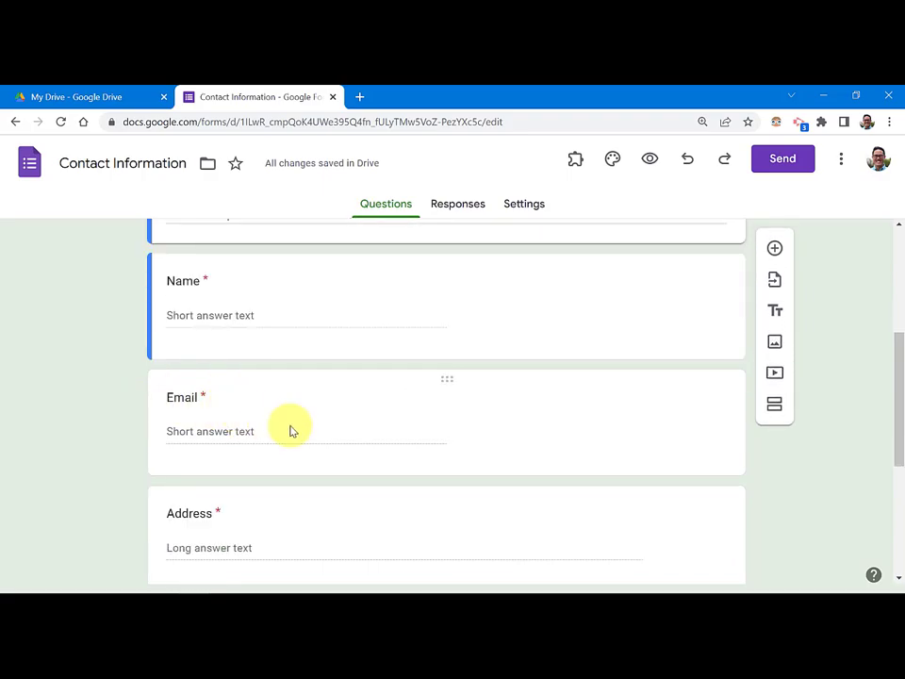
pyautogui.scroll(-1, 220, 423)
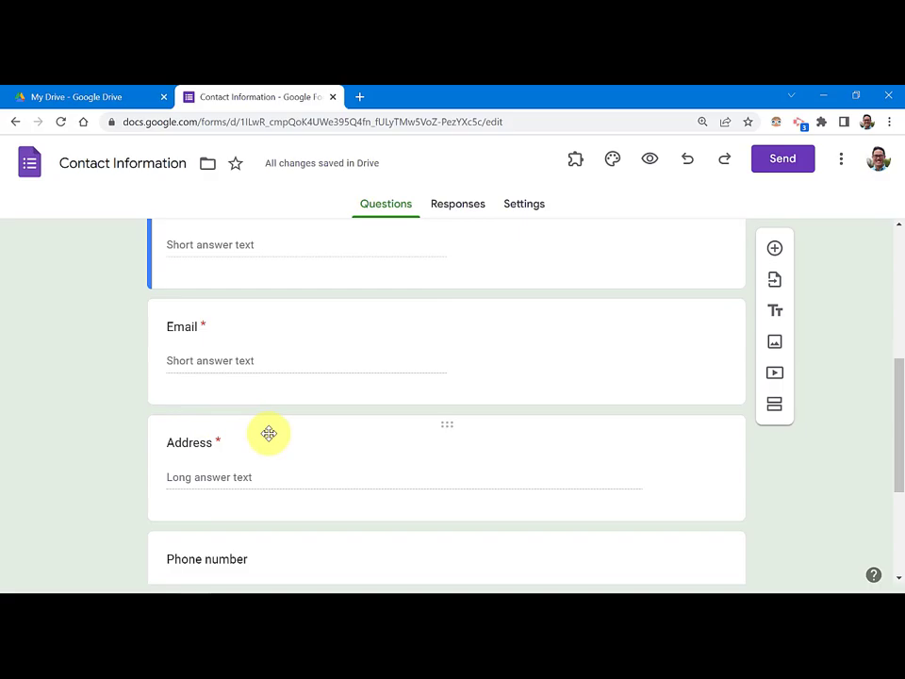
pyautogui.click(187, 440)
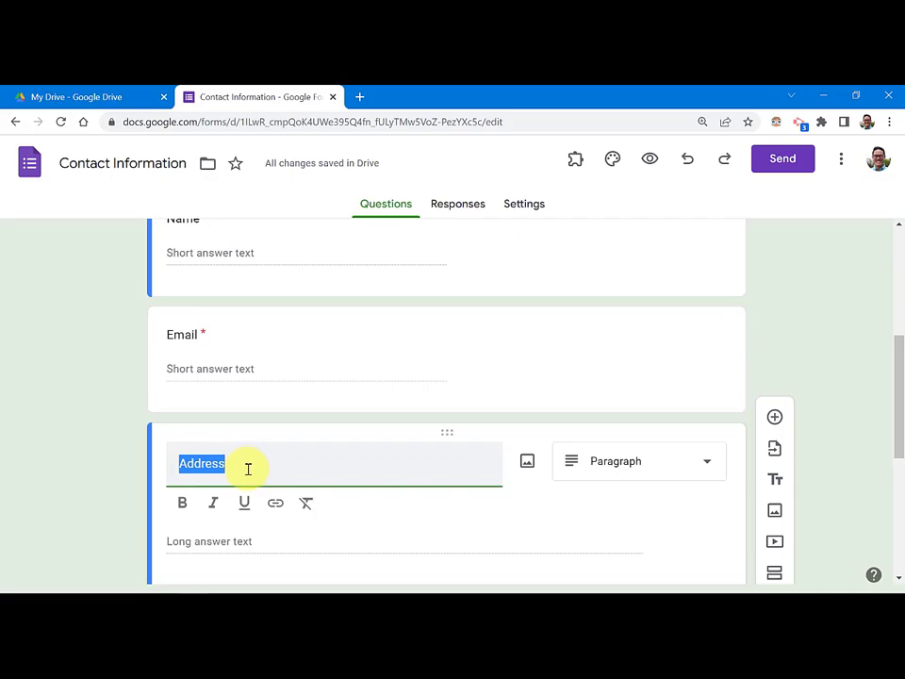
pyautogui.write('What cla')
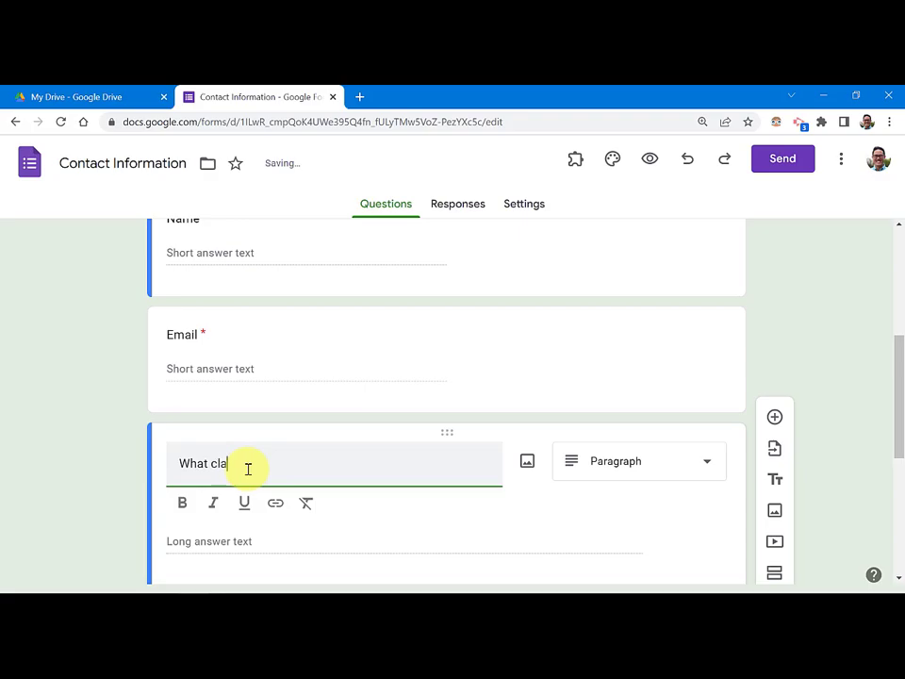
pyautogui.write('ss are you in?')
# Change the answer type of the "What class are you in?" question to Multiple choice.
pyautogui.click(679, 475)
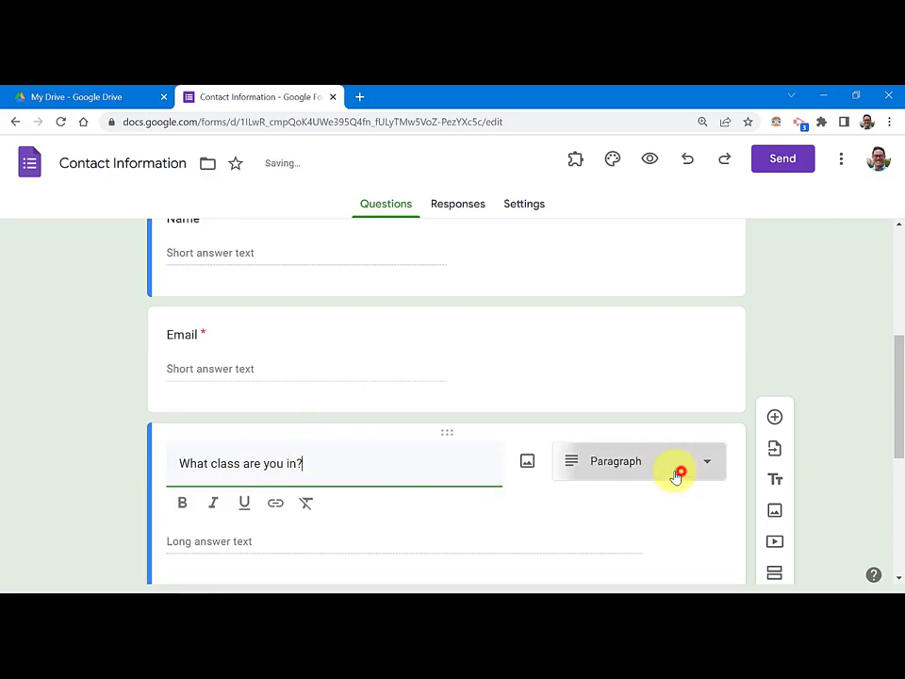
pyautogui.click(81, 479)
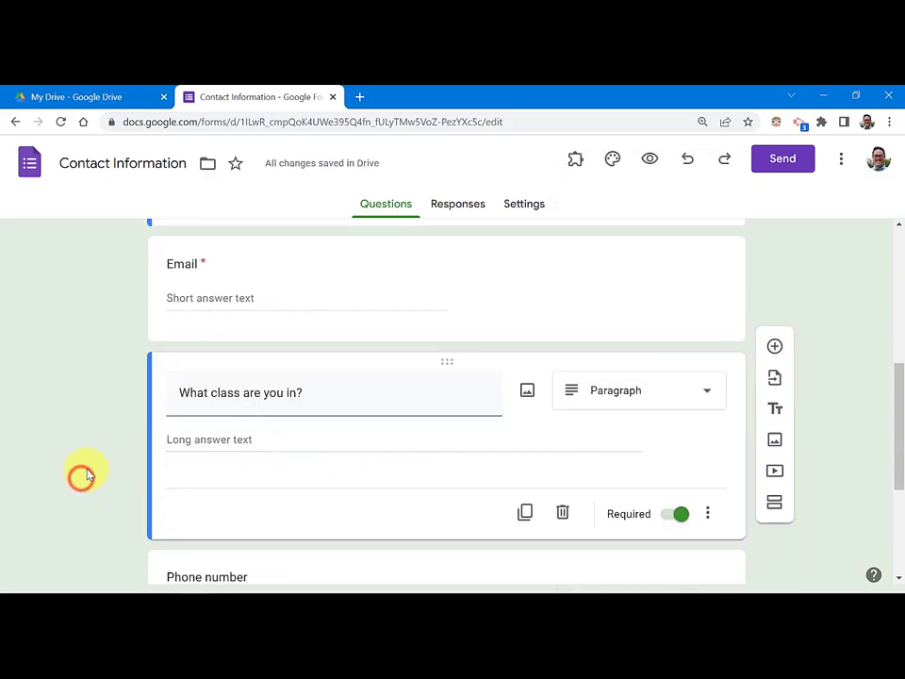
pyautogui.click(617, 393)
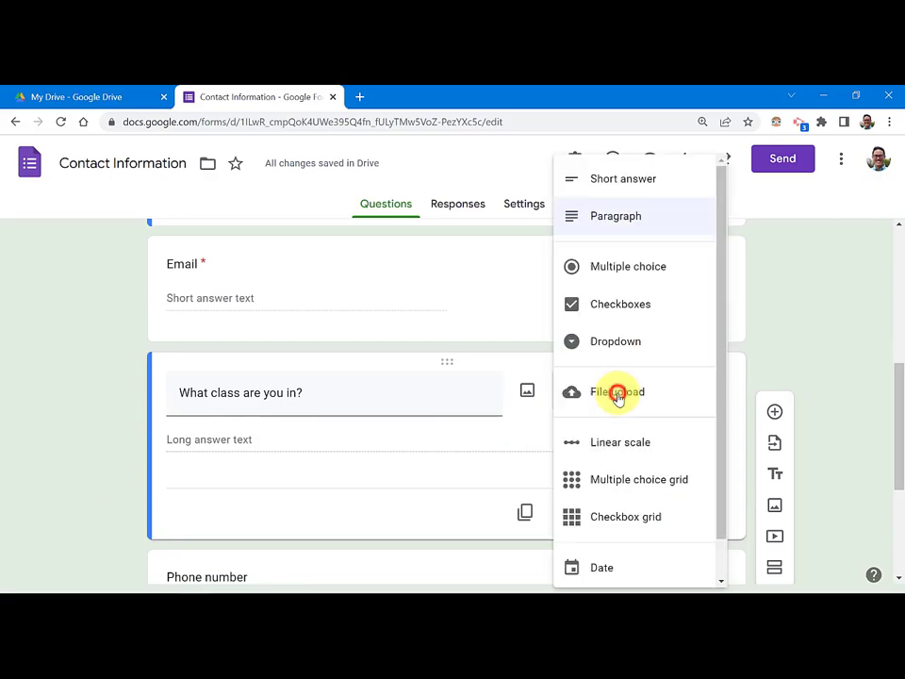
pyautogui.click(618, 270)
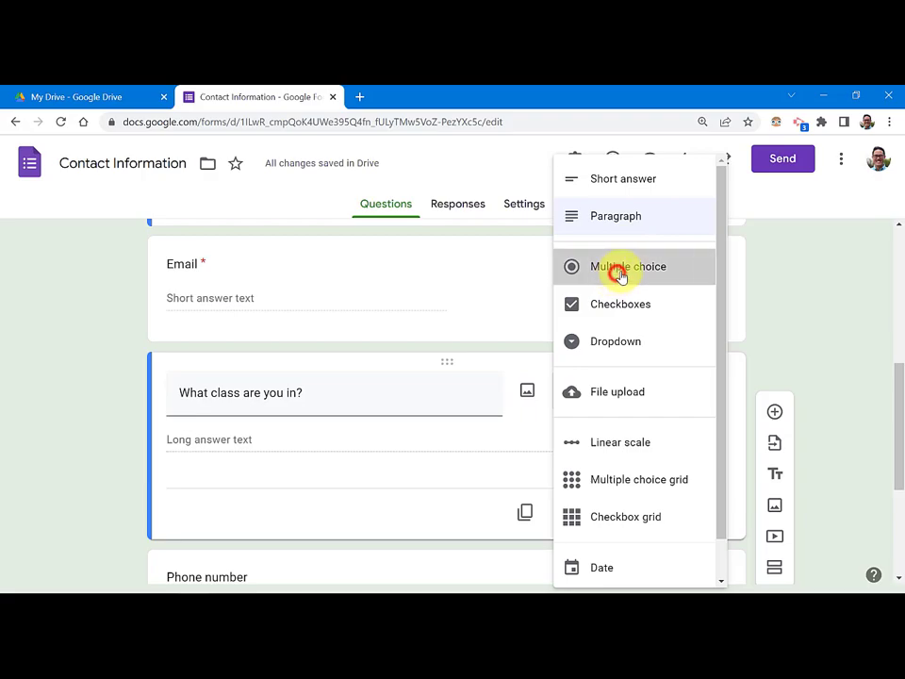
# Fill in the class question's answer options as Freshmen, Sophomore, Junior and Senior.
pyautogui.click(232, 442)
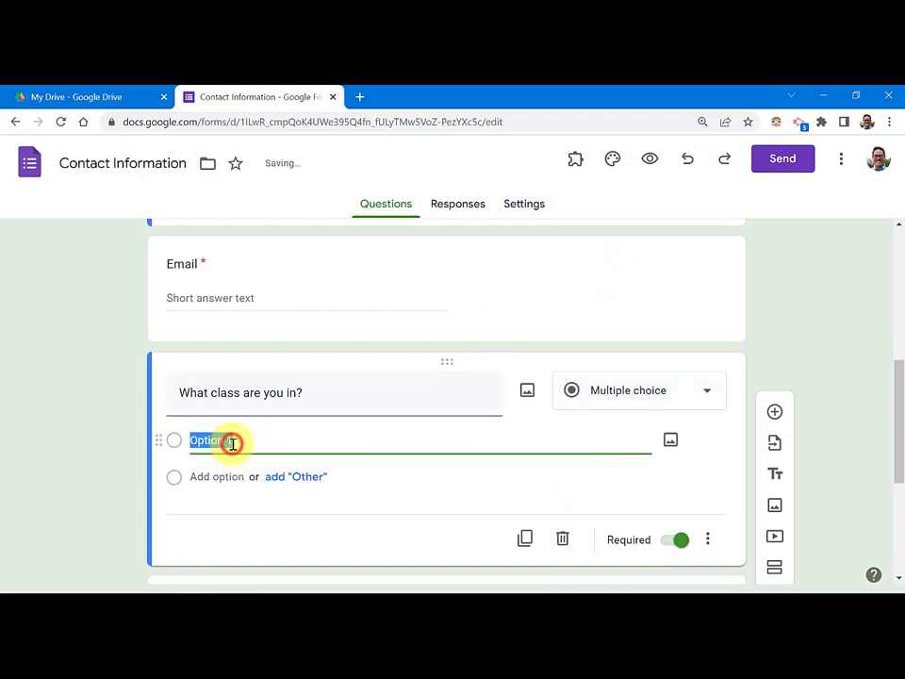
pyautogui.write('Freshmen')
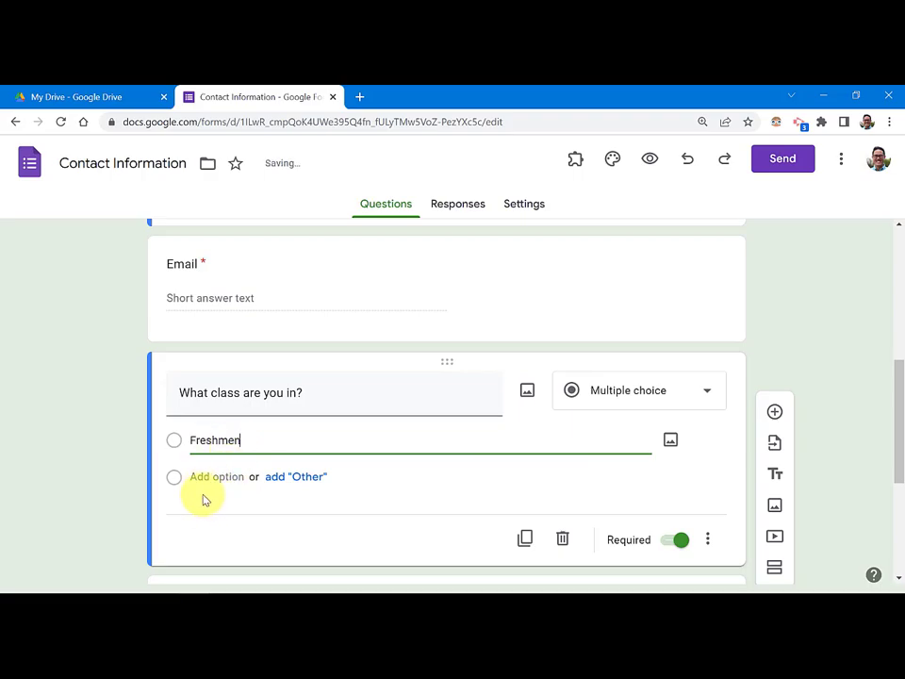
pyautogui.click(207, 475)
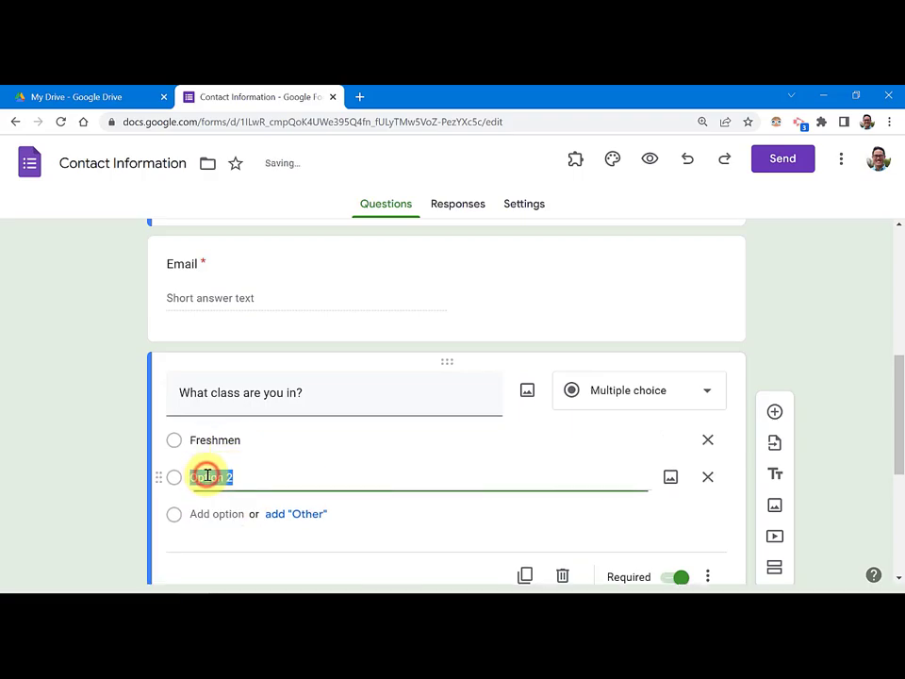
pyautogui.write('Sophomore')
pyautogui.click(218, 515)
pyautogui.write('Junior')
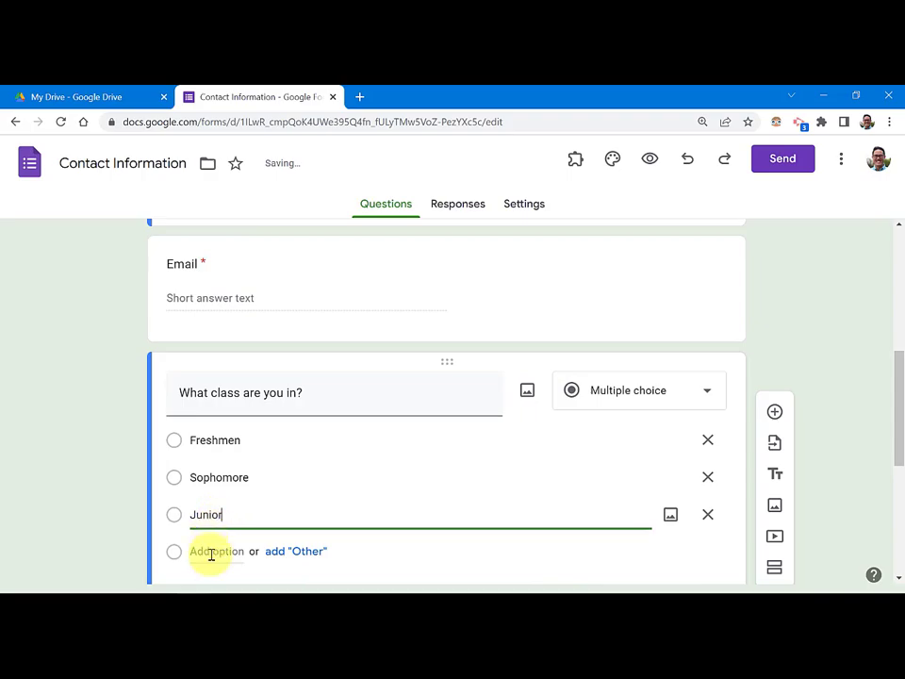
pyautogui.click(211, 551)
pyautogui.write('Hi')
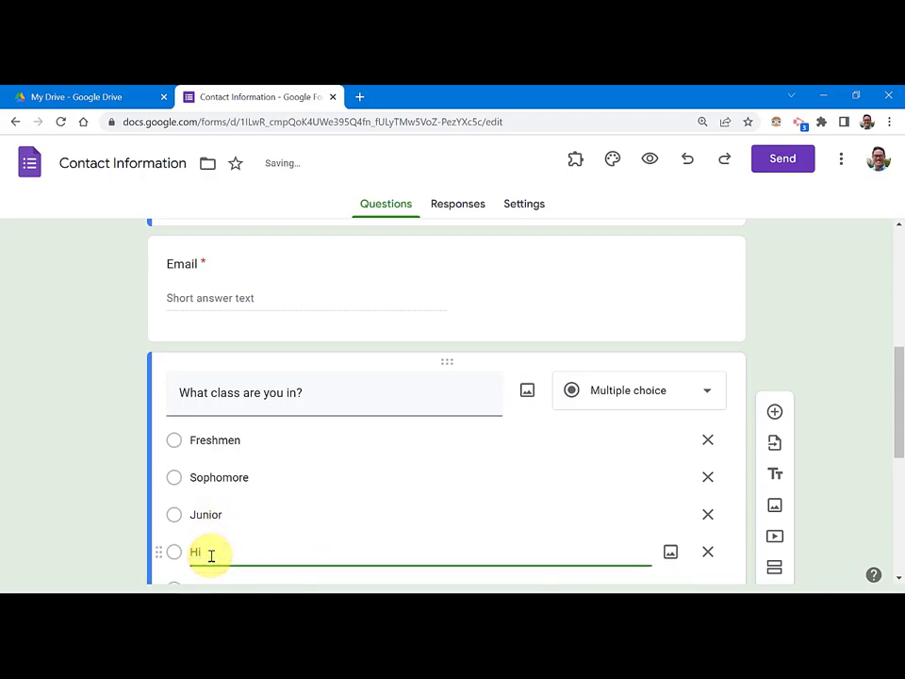
pyautogui.write('enior')
pyautogui.scroll(1, 117, 397)
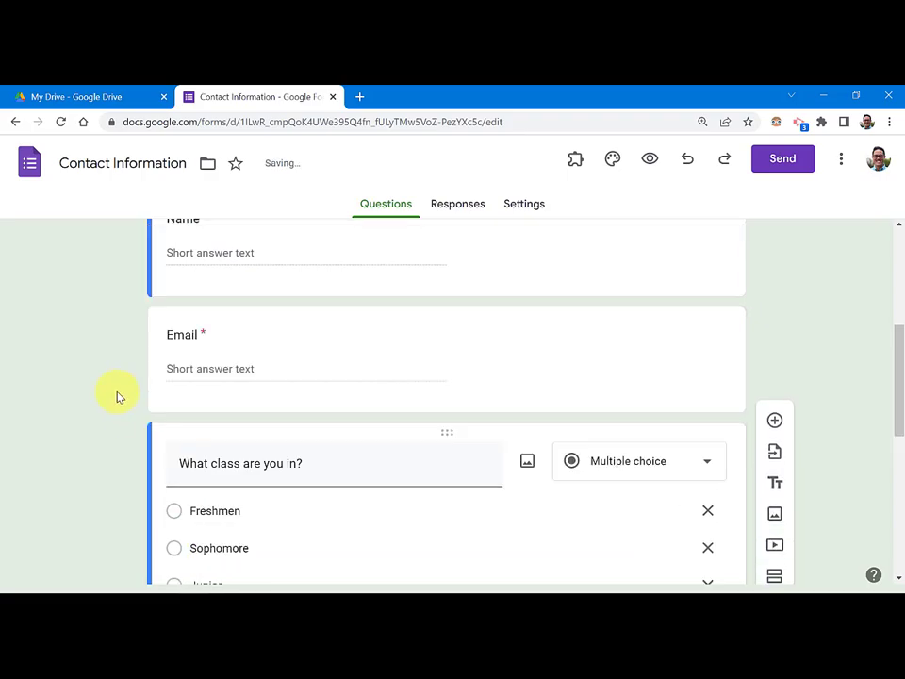
pyautogui.scroll(1, 117, 397)
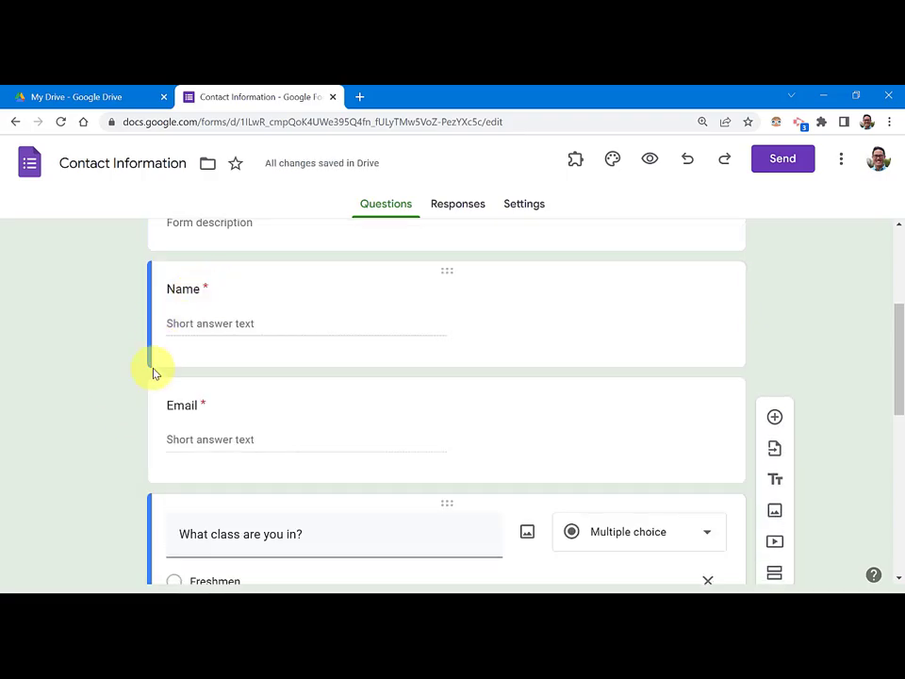
# Turn the Required setting of the "What class are you in?" question off and back on.
pyautogui.scroll(-4, 151, 406)
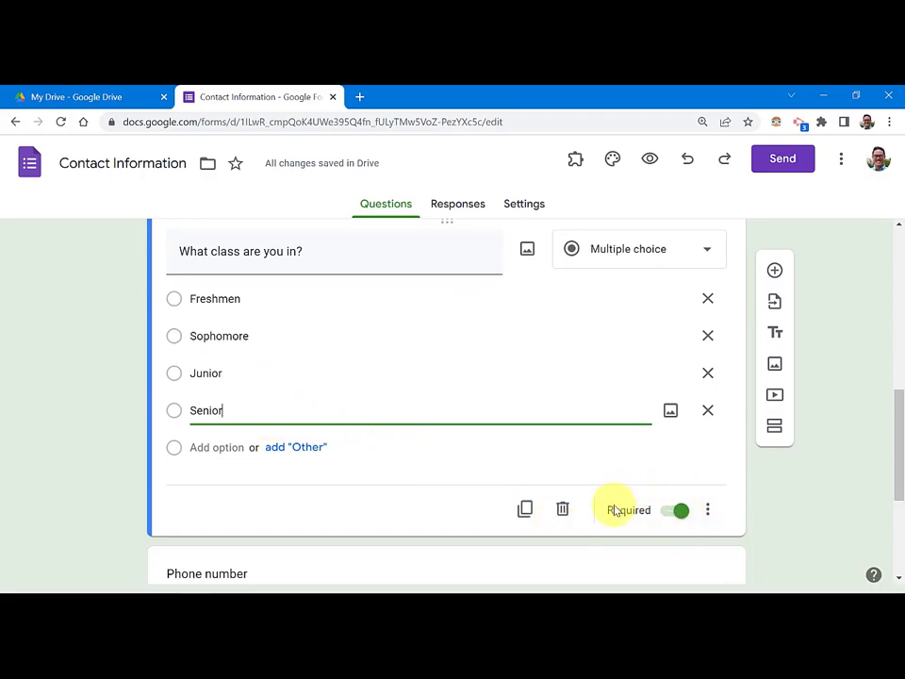
pyautogui.click(671, 518)
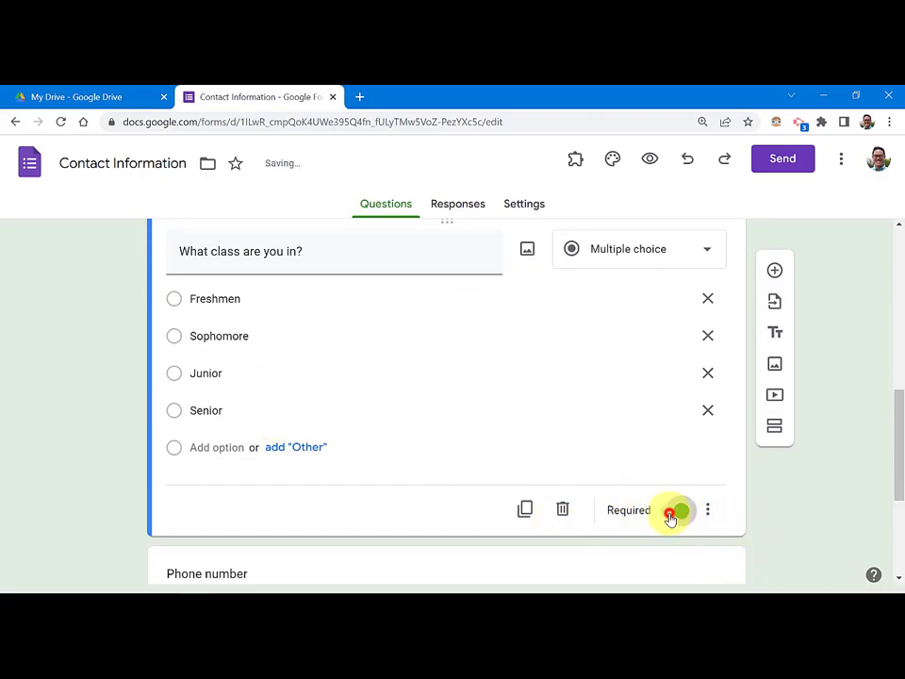
pyautogui.click(680, 514)
pyautogui.scroll(1, 507, 438)
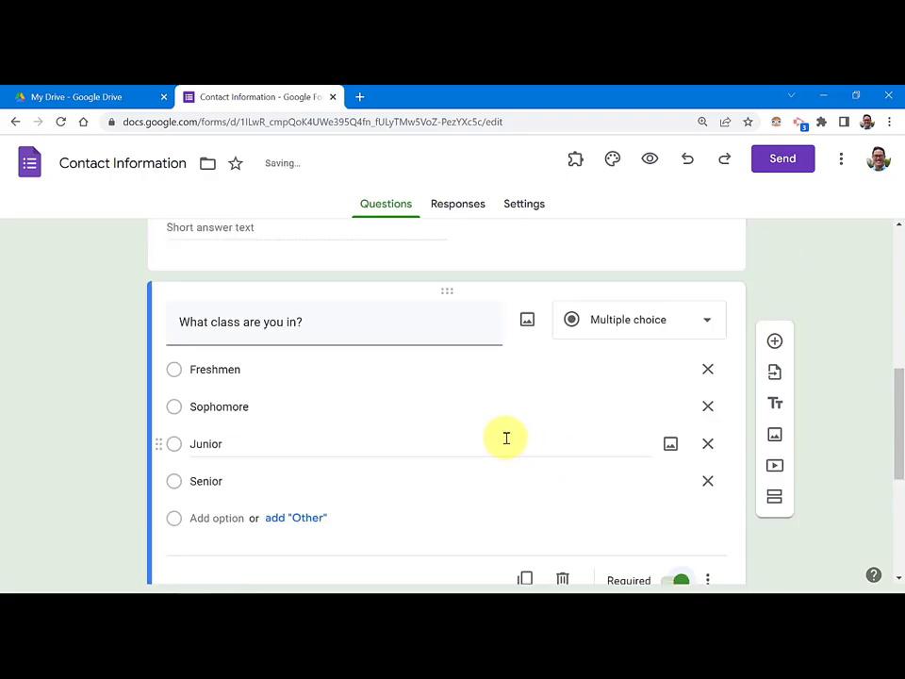
pyautogui.scroll(-1, 504, 439)
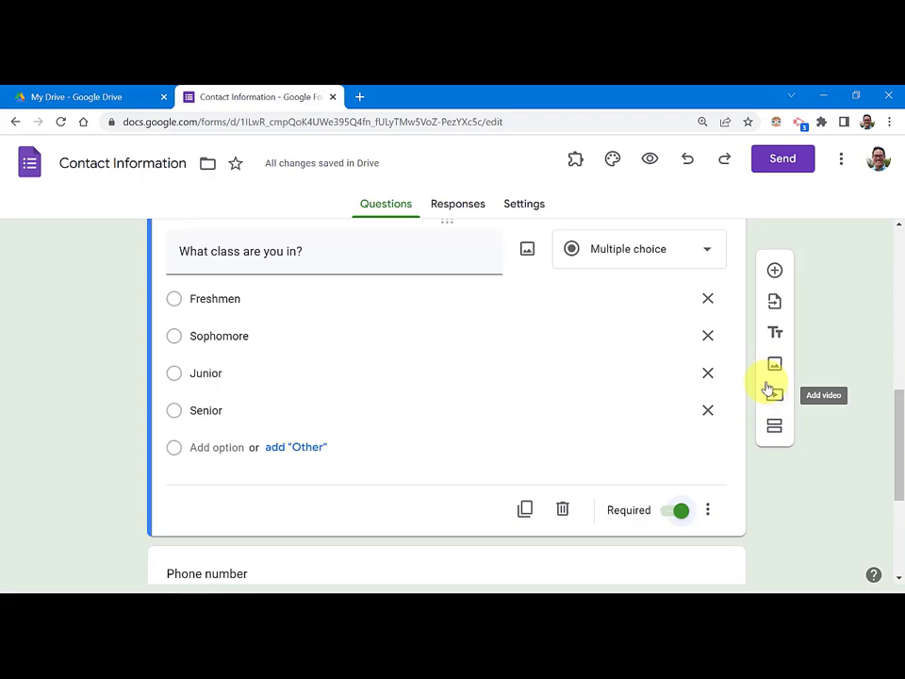
# Replace the Phone number question's text with "Do you water you lawn?".
pyautogui.scroll(-3, 509, 394)
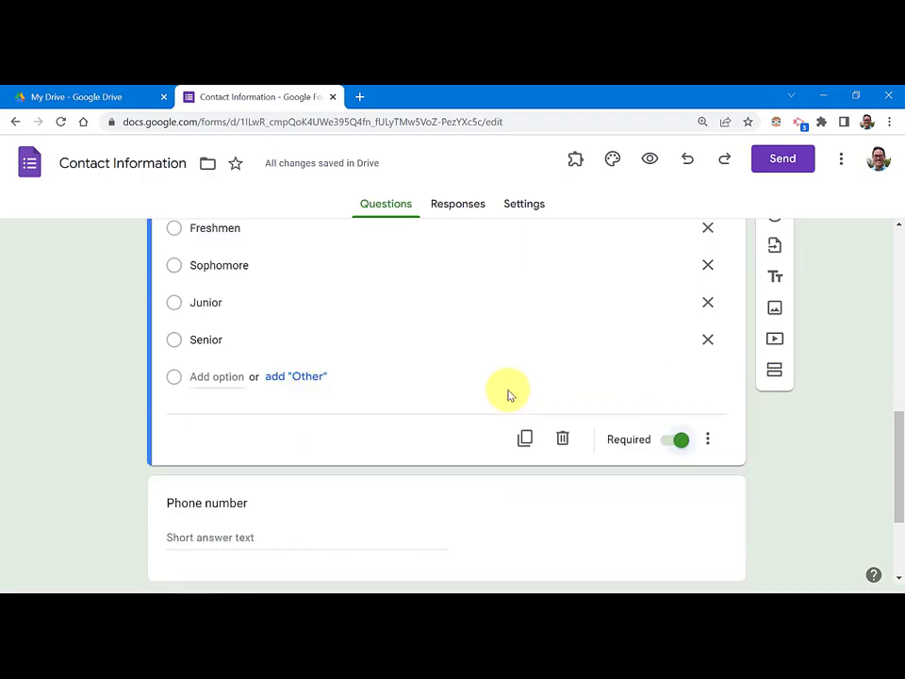
pyautogui.scroll(3, 456, 389)
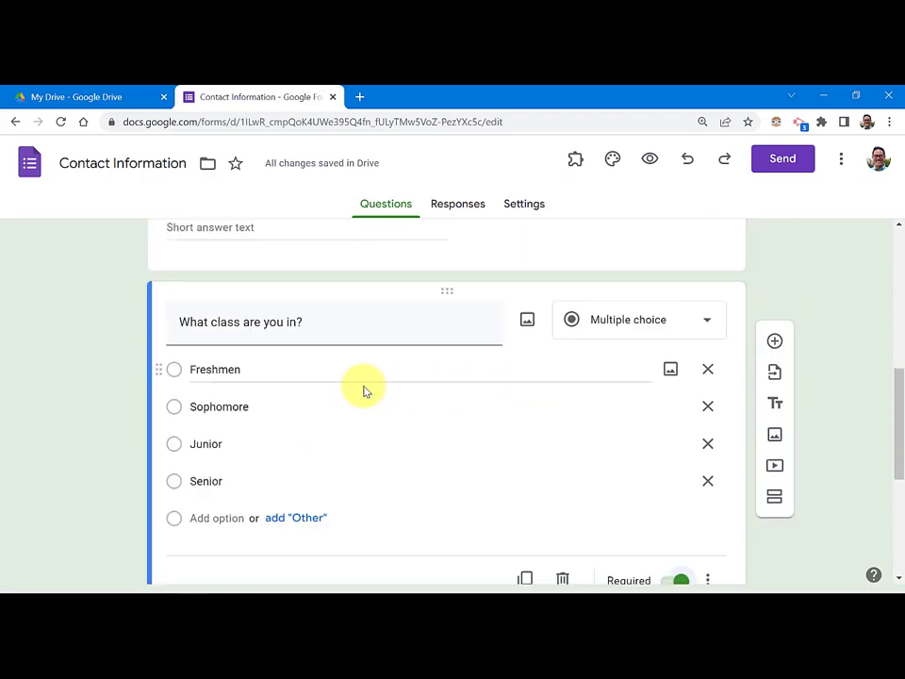
pyautogui.scroll(-1, 366, 392)
pyautogui.scroll(-1, 358, 389)
pyautogui.scroll(-1, 242, 514)
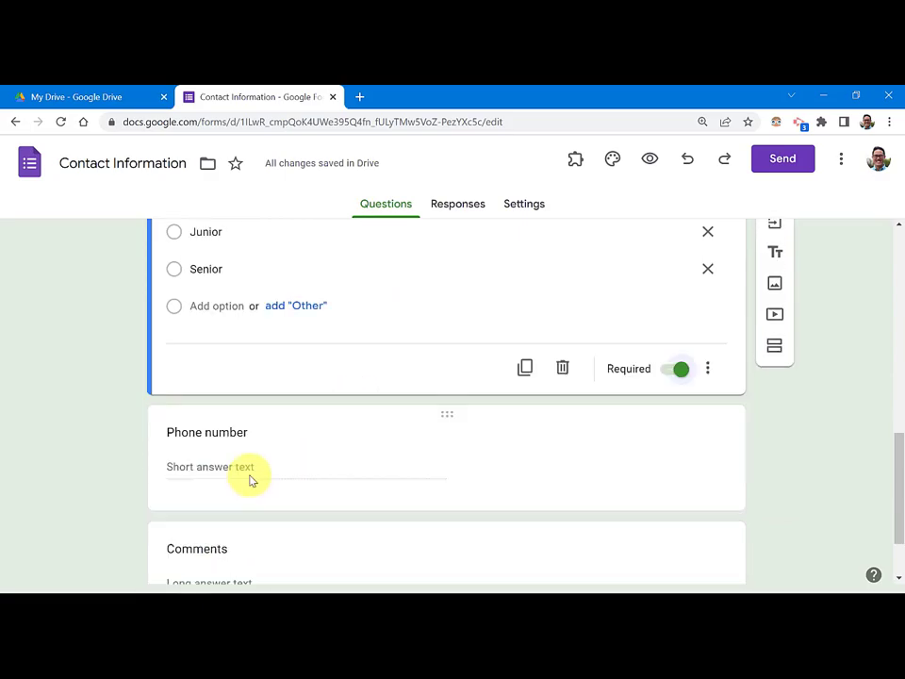
pyautogui.click(220, 433)
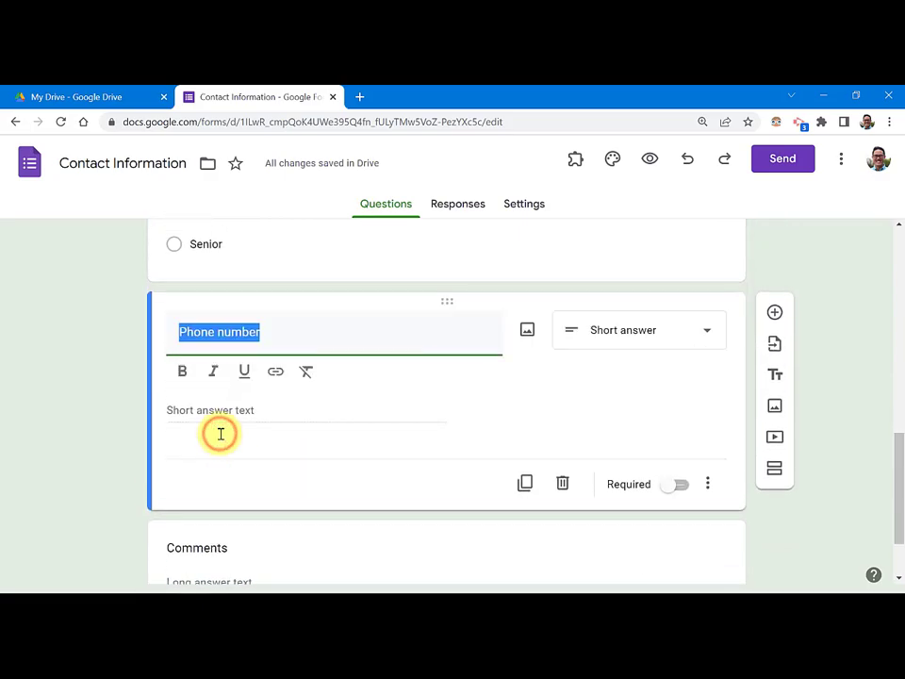
pyautogui.write('Do you water you lawn')
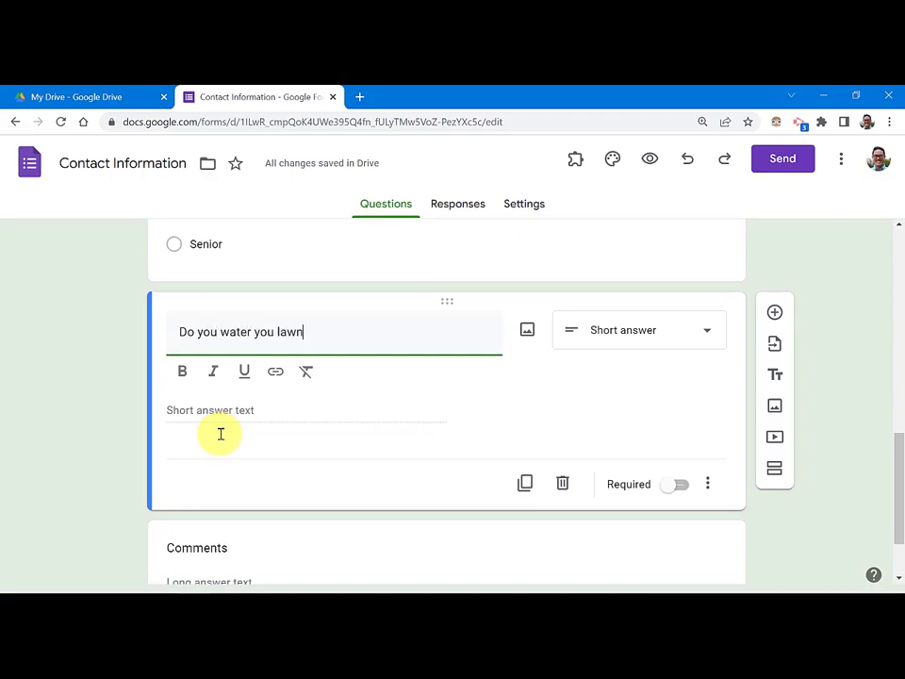
# Make the "Do you water you lawn?" question a required Multiple choice question with the answer options Yes and No.
pyautogui.click(619, 329)
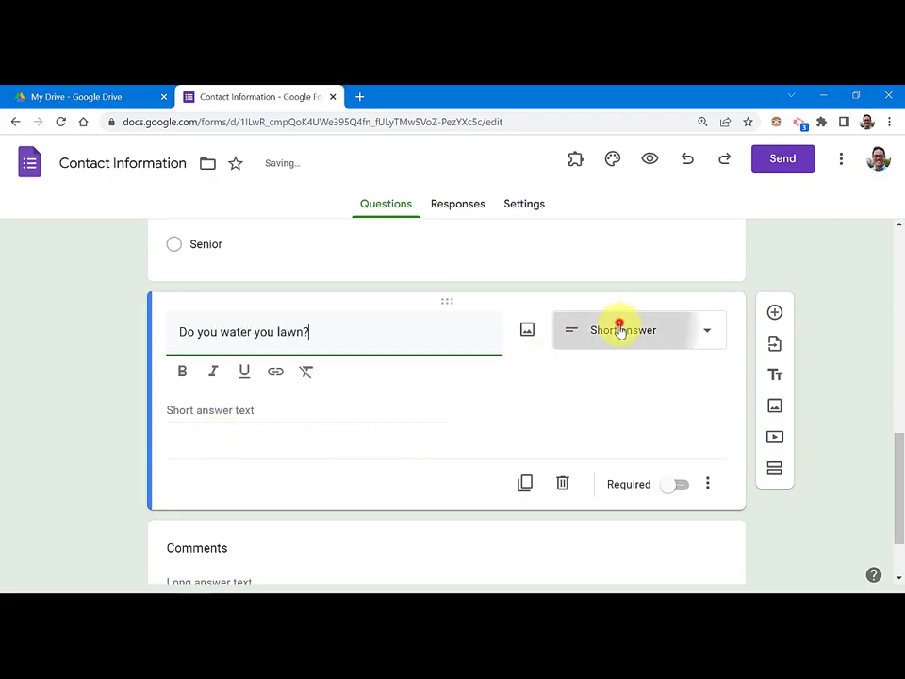
pyautogui.click(607, 266)
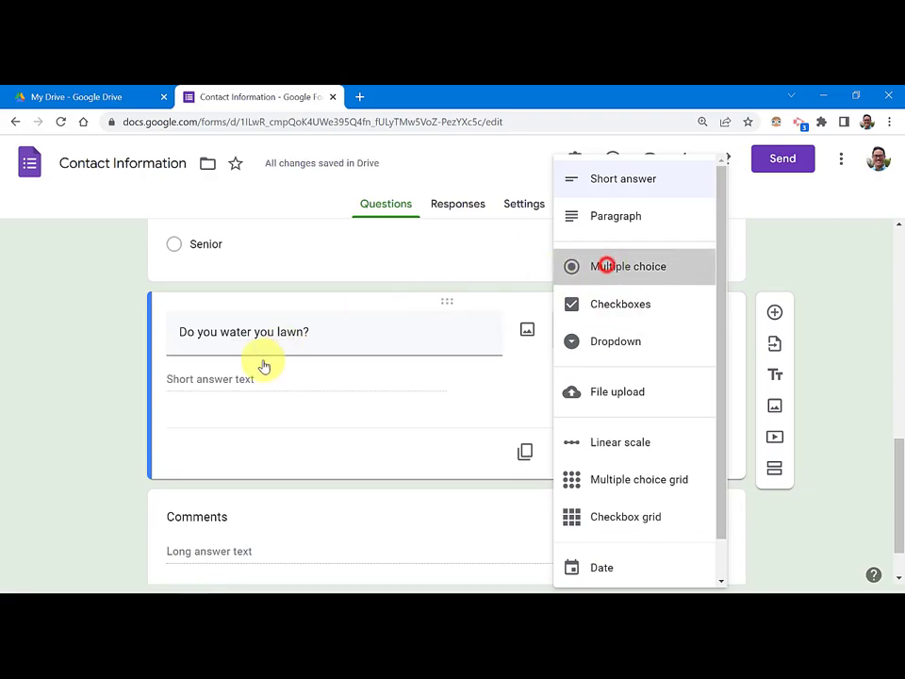
pyautogui.click(243, 380)
pyautogui.write('es')
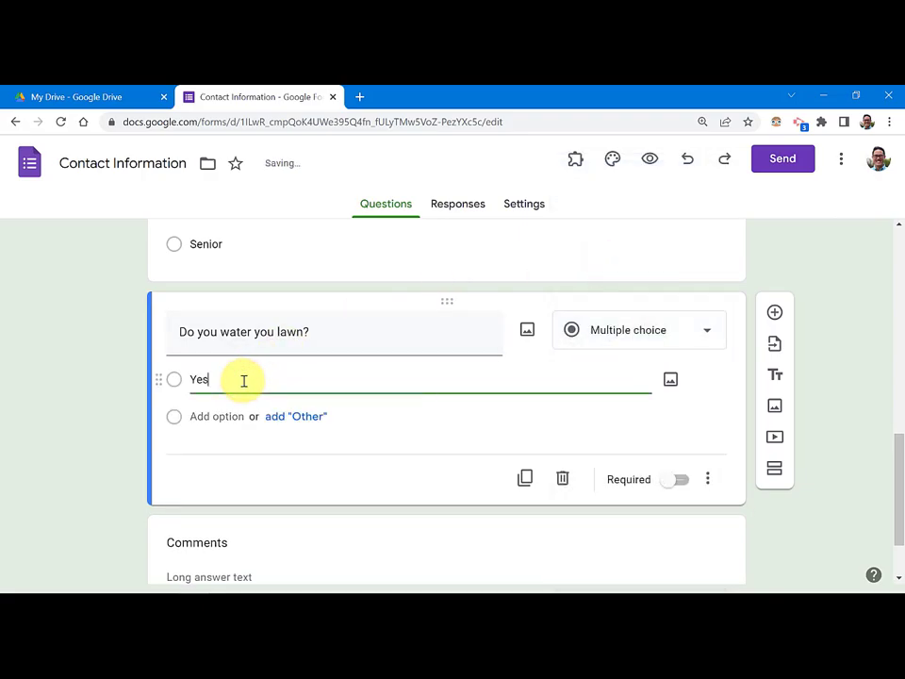
pyautogui.click(204, 427)
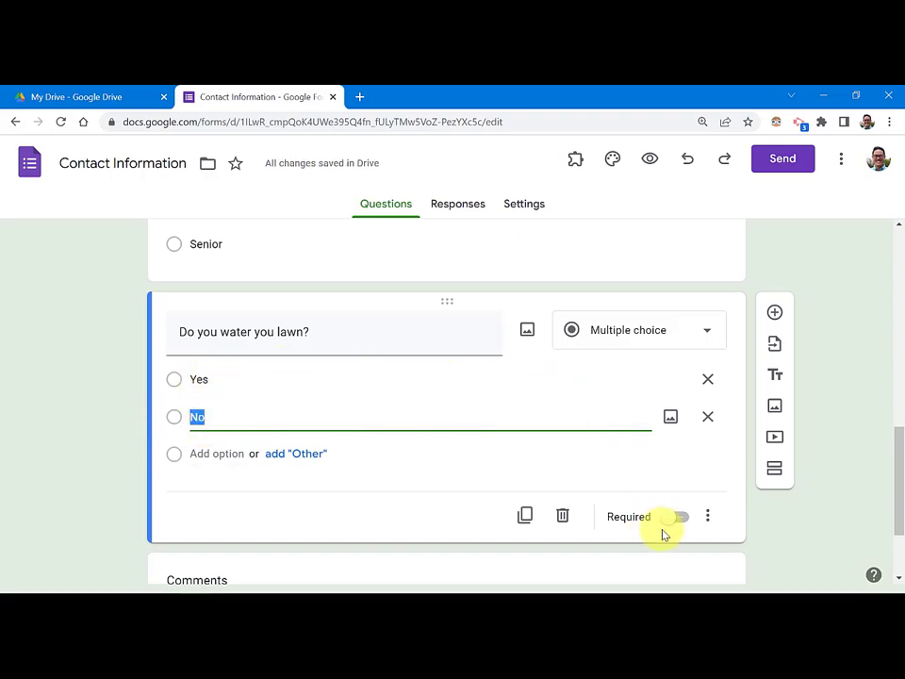
pyautogui.click(684, 517)
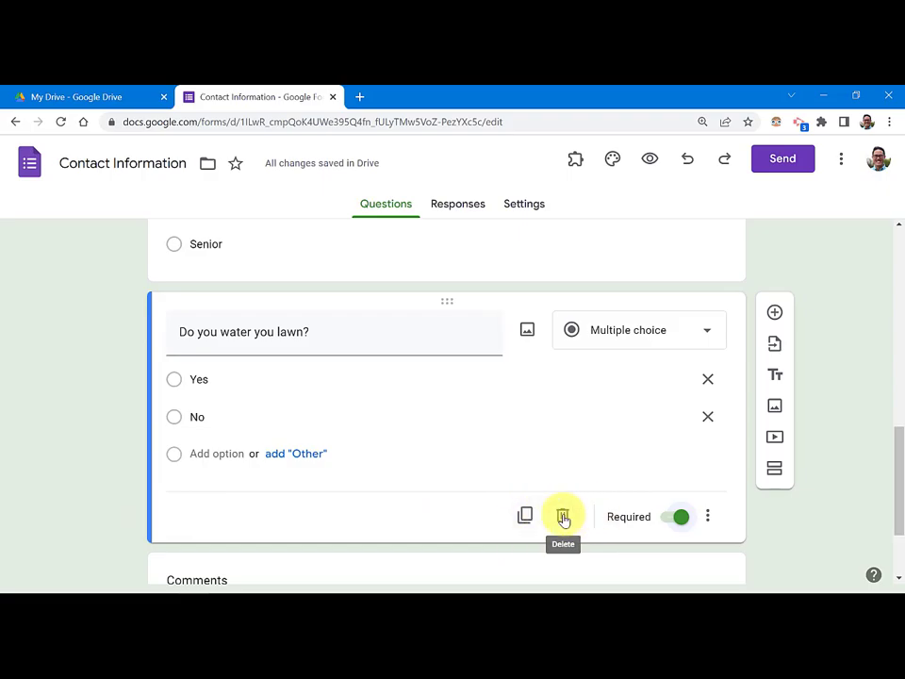
# Duplicate the "Do you water you lawn?" question.
pyautogui.scroll(-2, 394, 400)
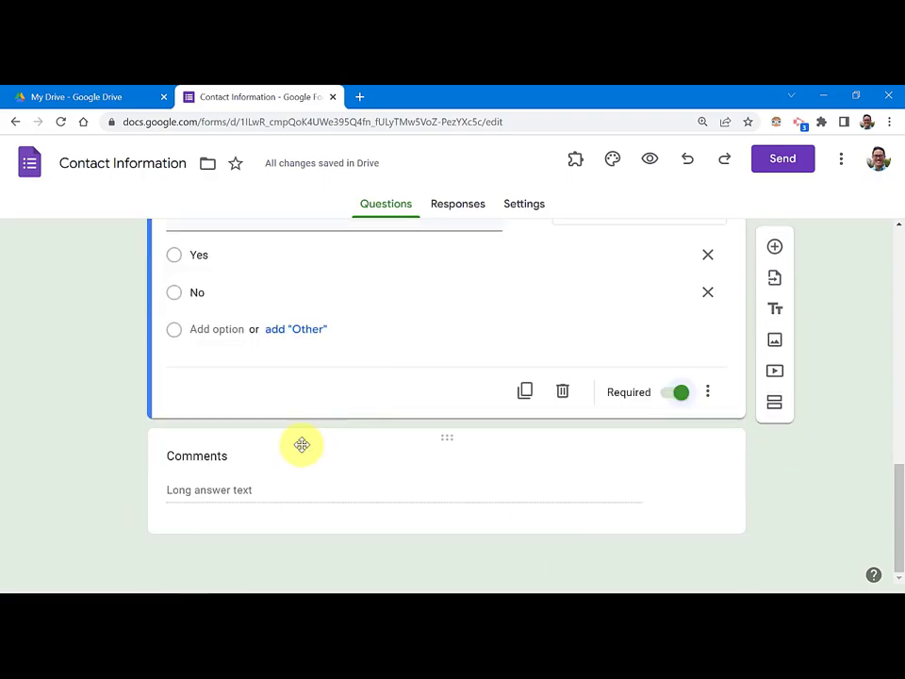
pyautogui.click(278, 482)
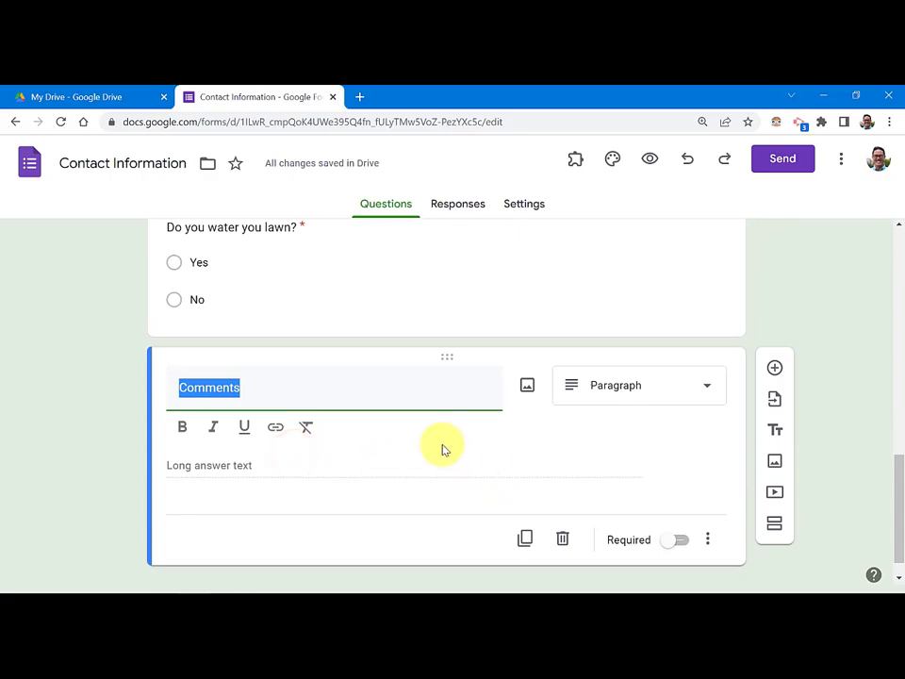
pyautogui.scroll(2, 438, 438)
pyautogui.scroll(-1, 479, 454)
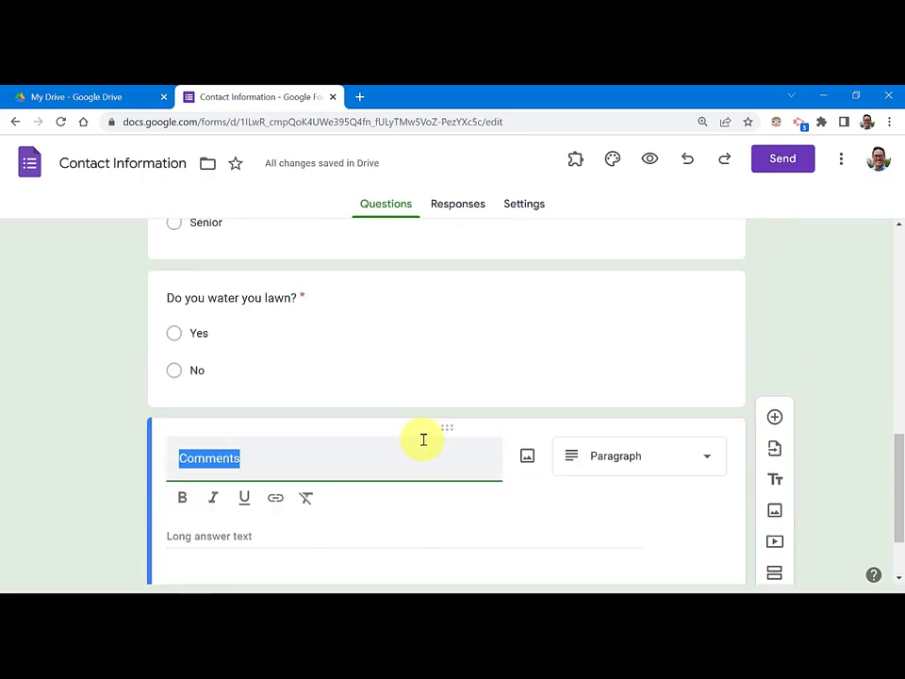
pyautogui.click(421, 374)
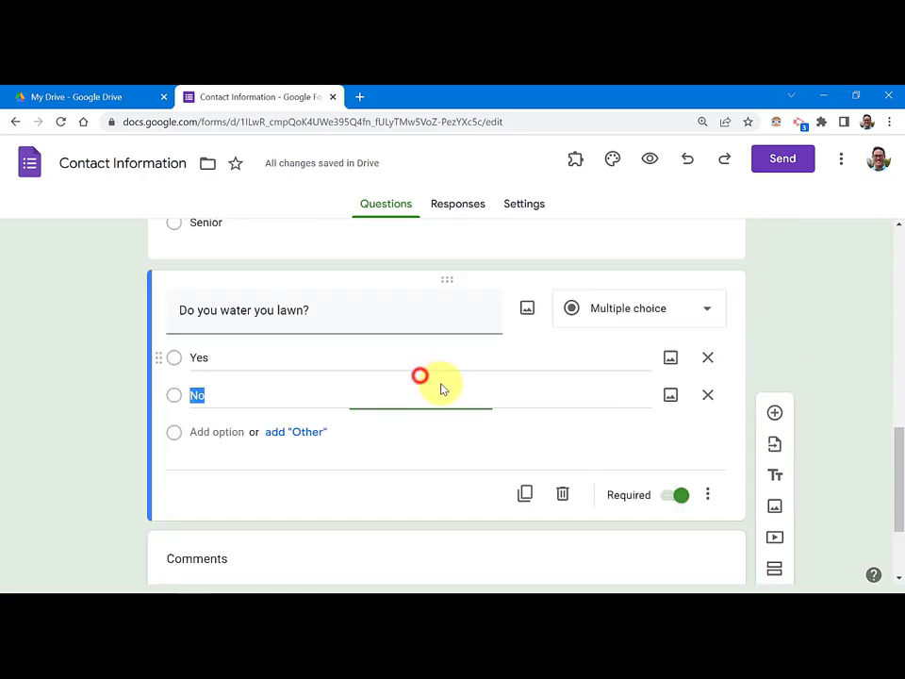
pyautogui.click(517, 495)
# Replace the duplicated question's text with "How often do you water you lawn?".
pyautogui.tripleClick(329, 454)
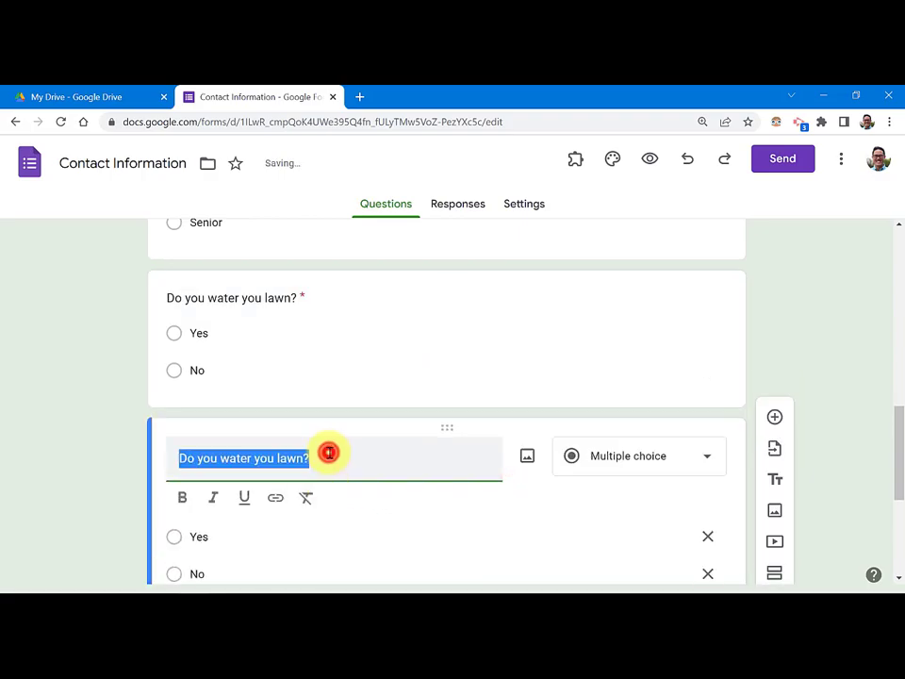
pyautogui.write('H')
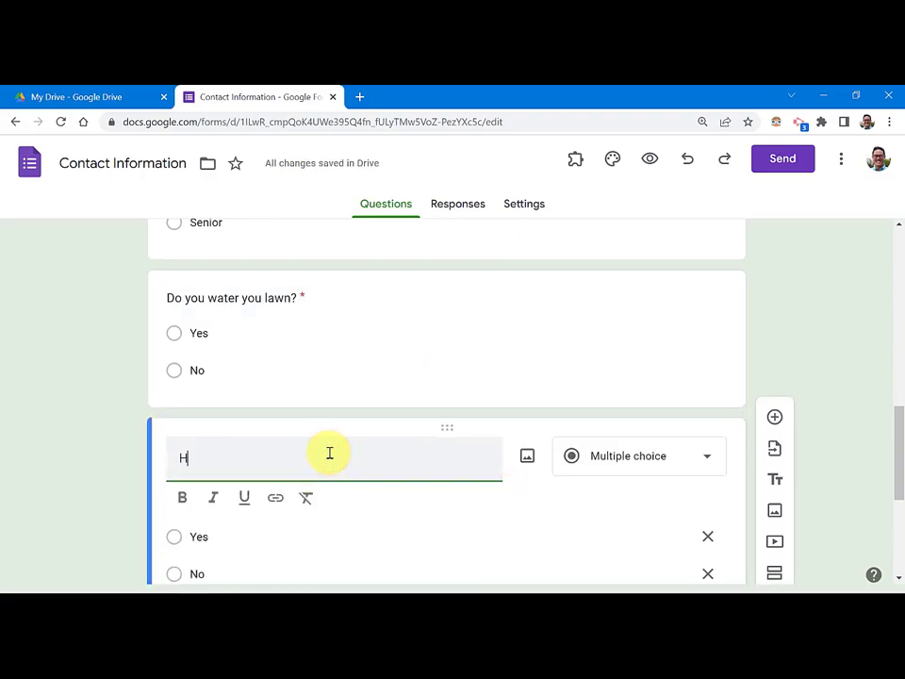
pyautogui.write('ow often do you water you lawn?')
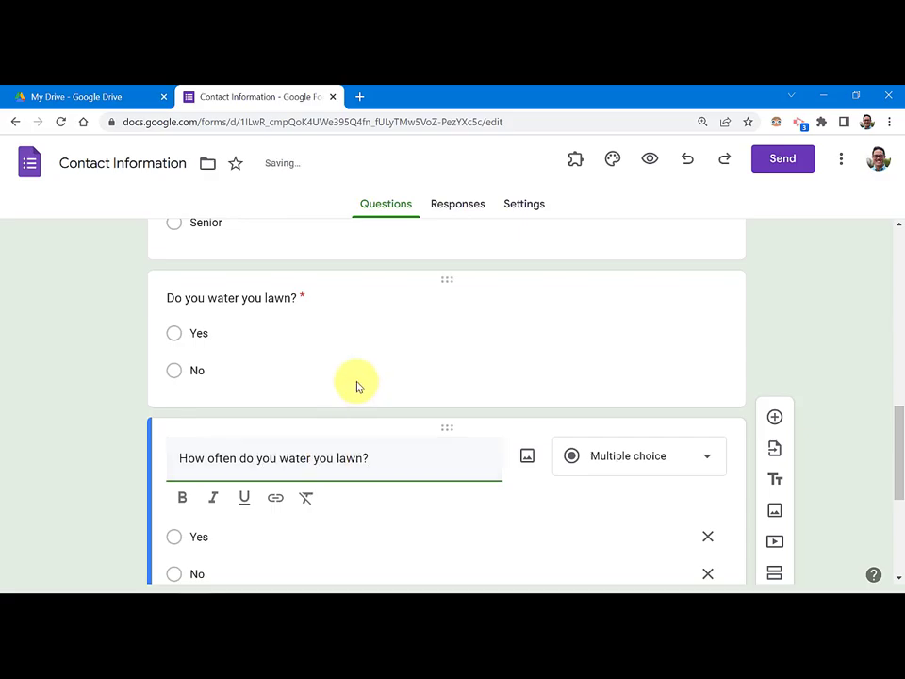
# Change the answer type of the "How often do you water you lawn?" question to Short answer.
pyautogui.scroll(-1, 359, 389)
pyautogui.click(634, 392)
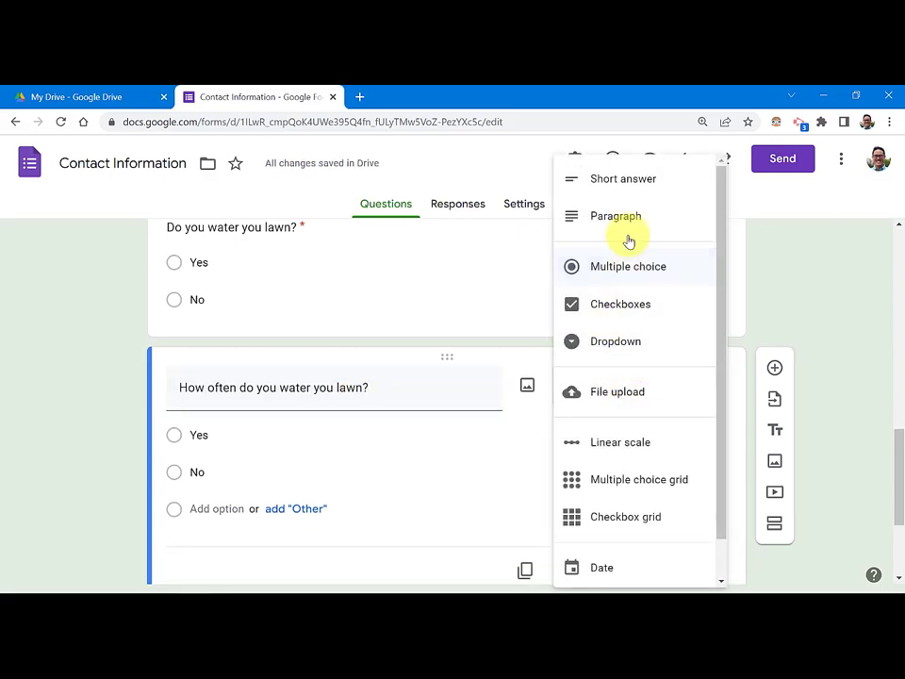
pyautogui.click(613, 179)
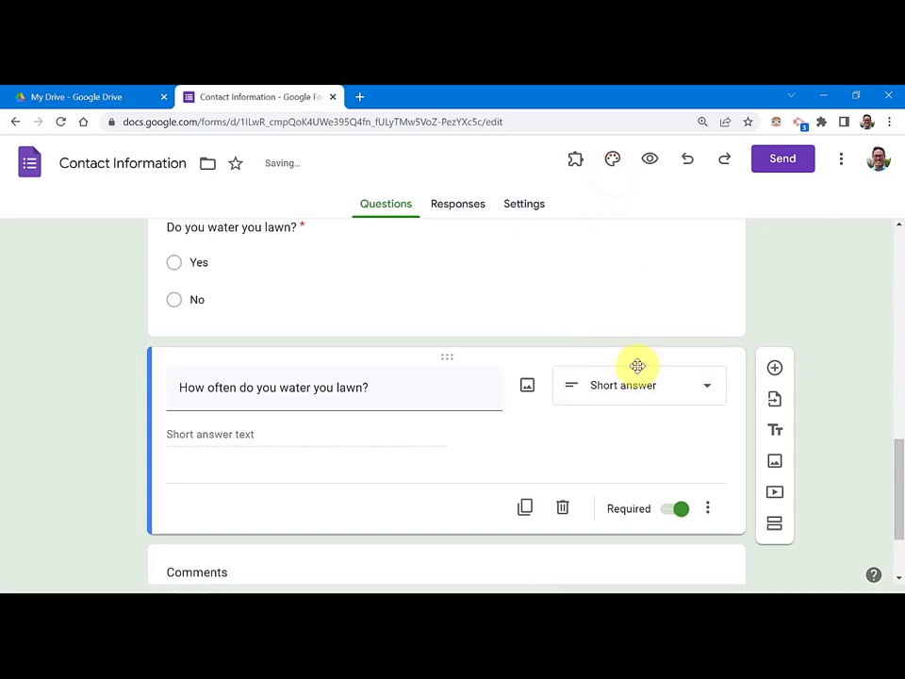
pyautogui.click(274, 431)
pyautogui.click(232, 437)
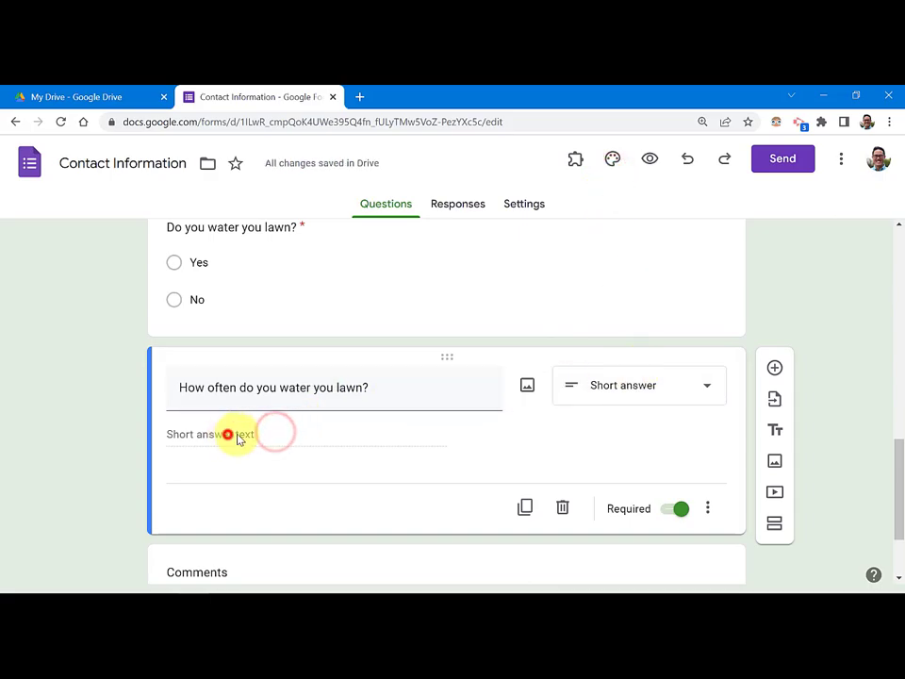
pyautogui.click(371, 384)
pyautogui.click(373, 387)
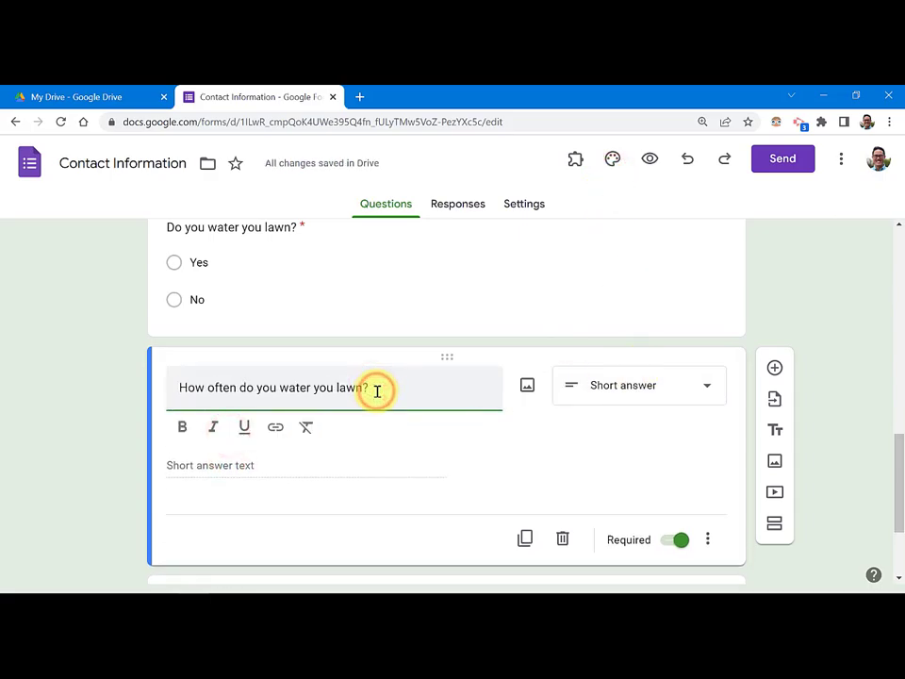
# Add the description "Type a number, such as 0 or 53" to the "How often do you water you lawn?" question.
pyautogui.click(707, 541)
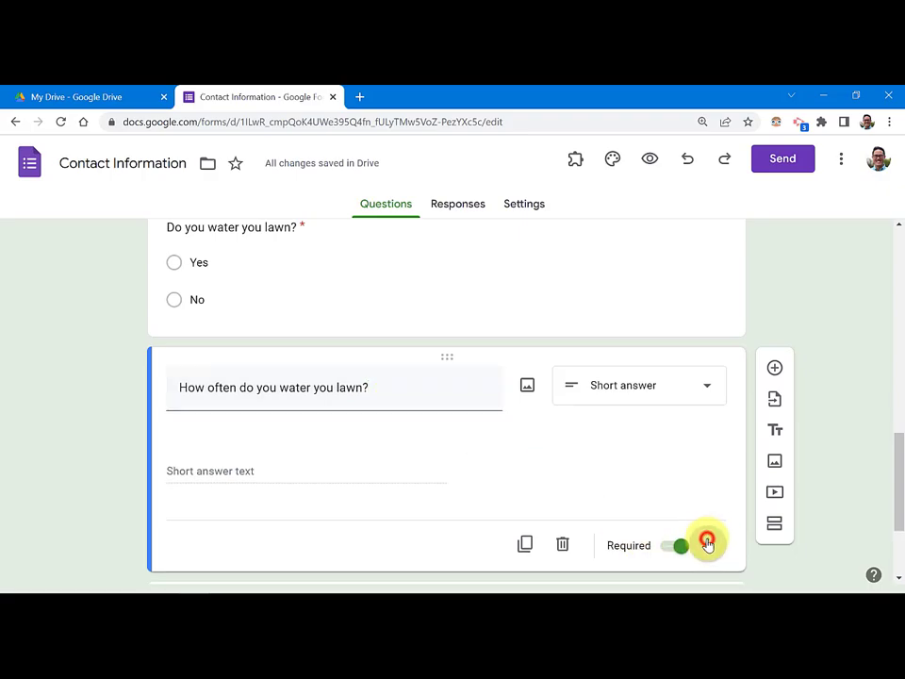
pyautogui.click(723, 525)
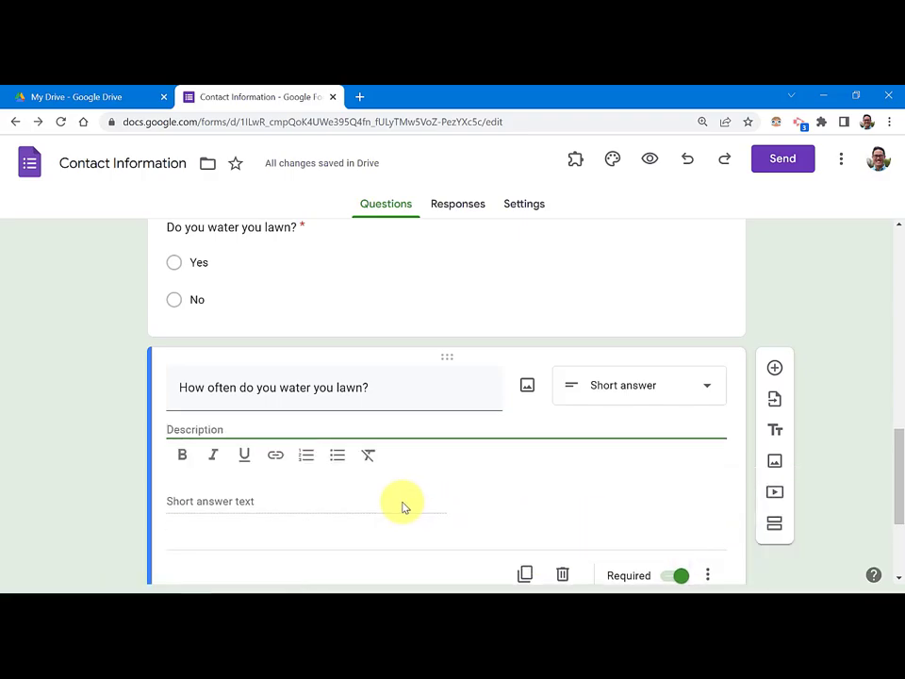
pyautogui.write('Type a number, such as ')
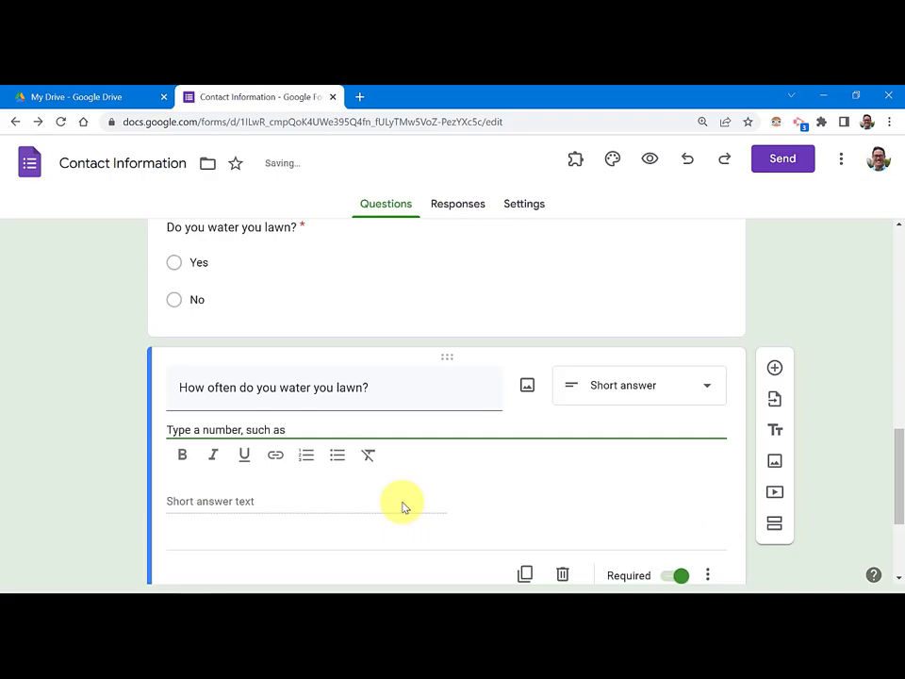
pyautogui.write('0 or 53')
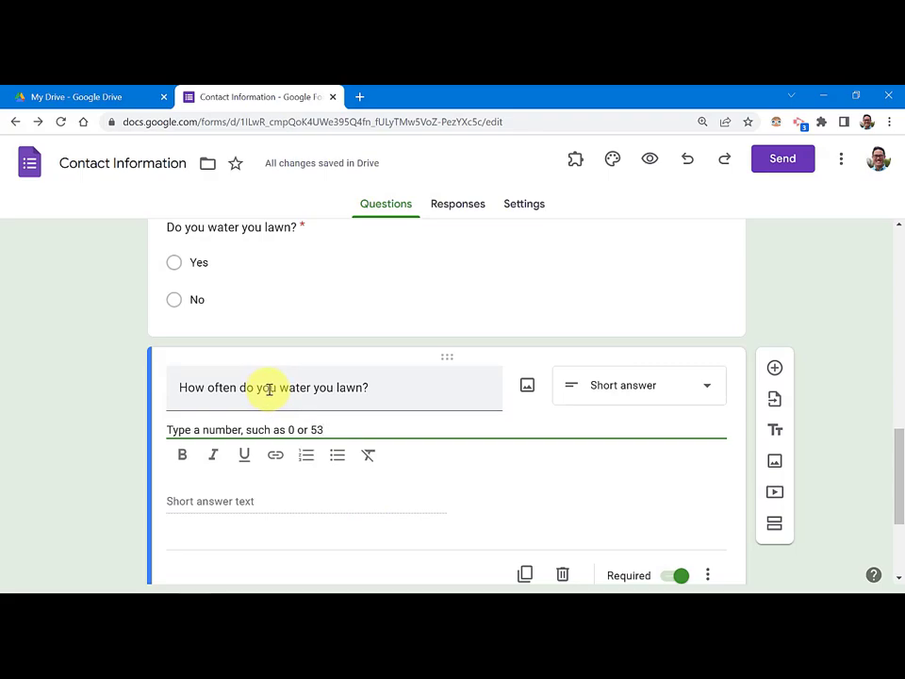
# Reword the question to "How often do you water you lawn per a week?" and its description to "Type a number, such as 0 or 7".
pyautogui.tripleClick(368, 387)
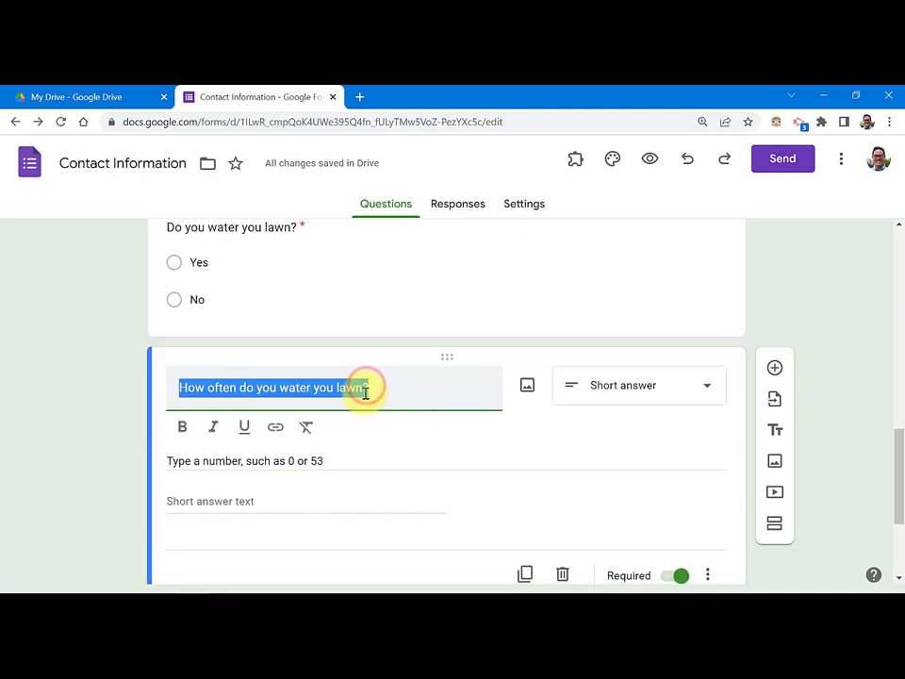
pyautogui.click(364, 390)
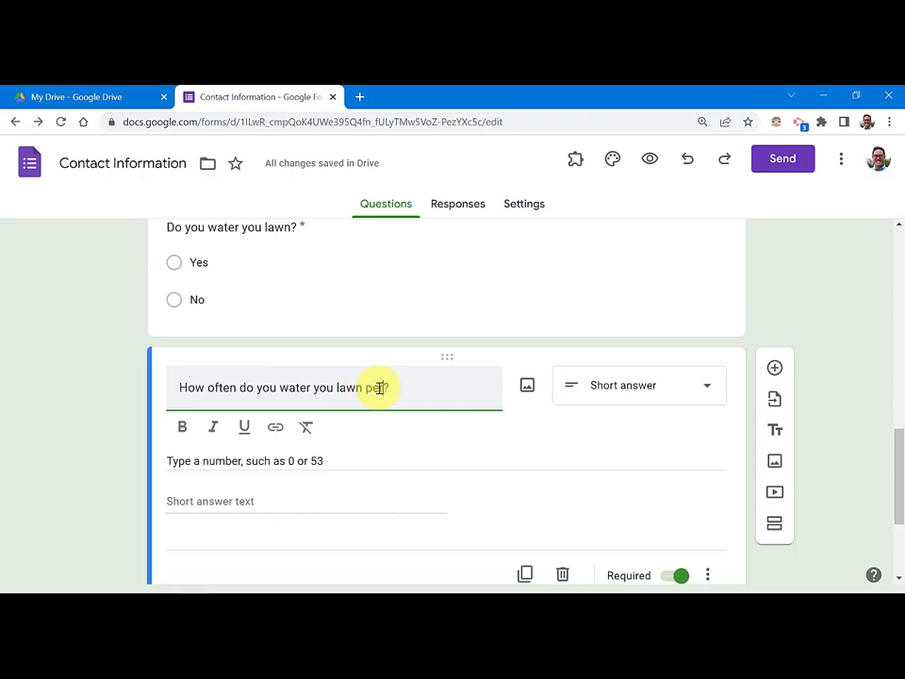
pyautogui.tripleClick(329, 462)
pyautogui.click(329, 465)
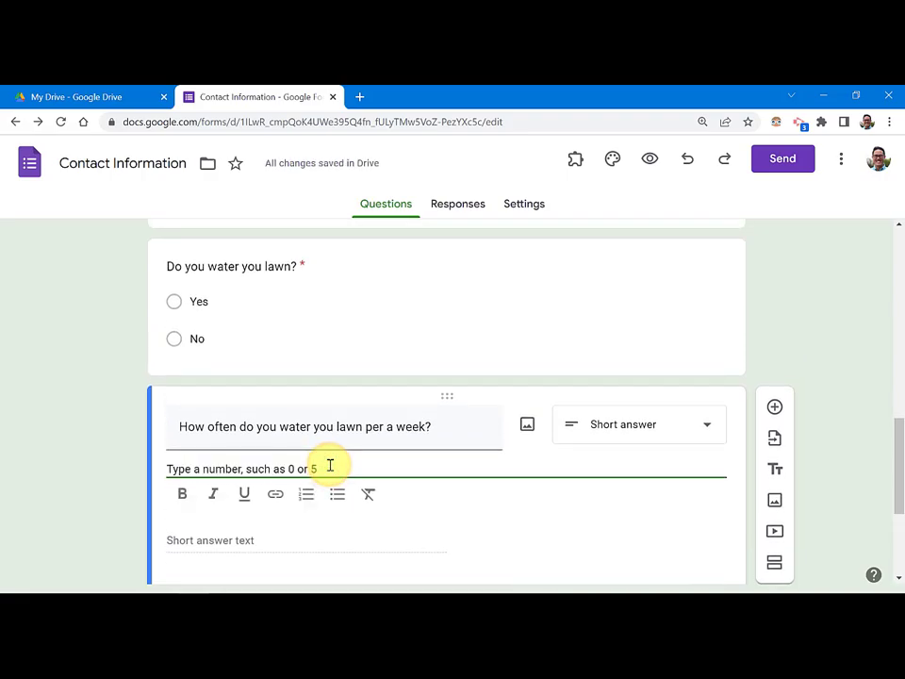
pyautogui.write('7')
# Delete the Comments question from the end of the form.
pyautogui.scroll(-3, 349, 429)
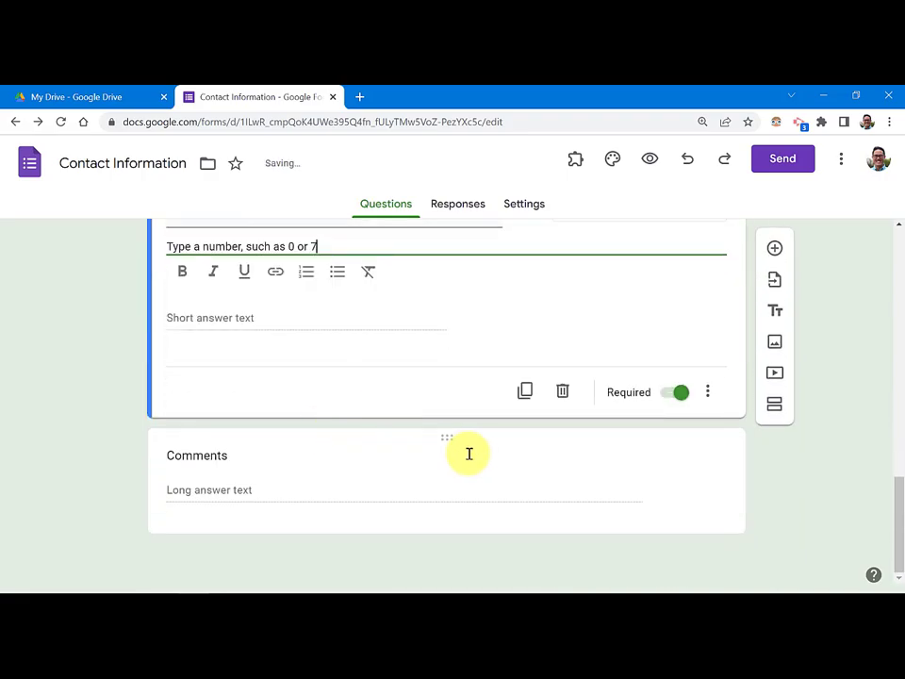
pyautogui.click(299, 442)
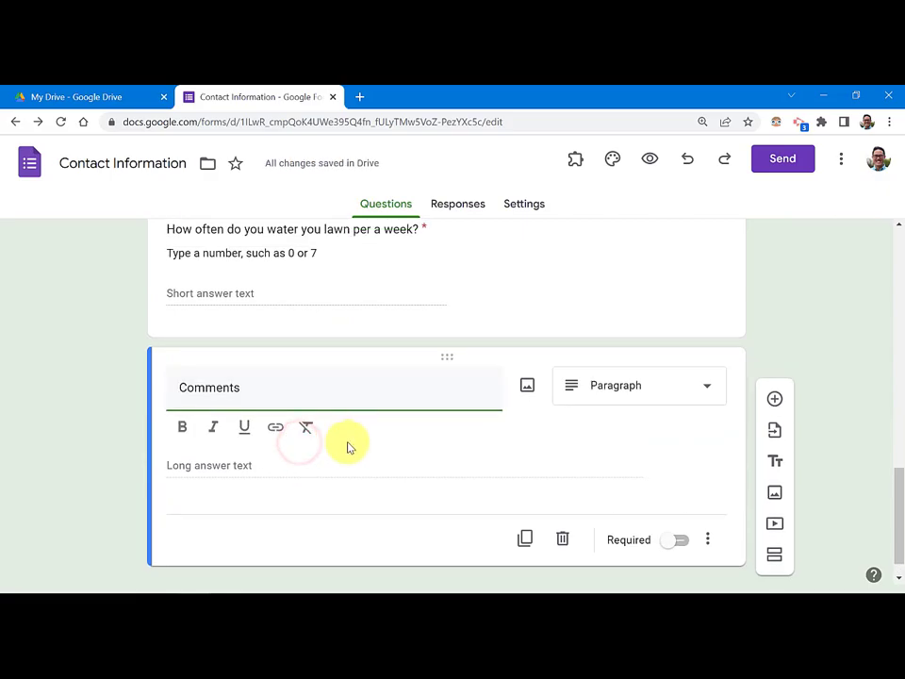
pyautogui.click(563, 540)
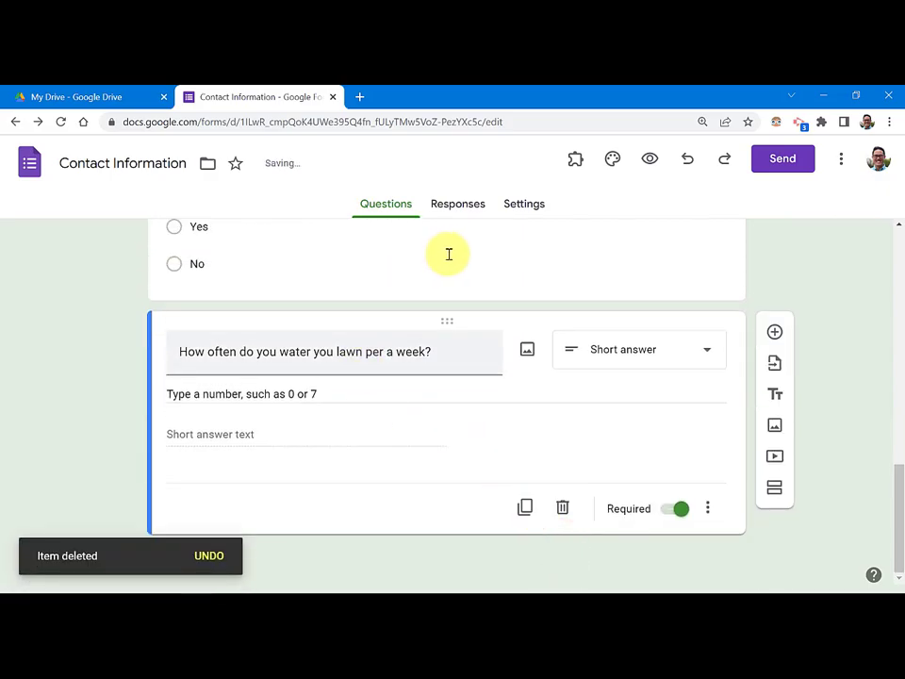
# Turn on collecting respondents' email addresses in the form's response settings.
pyautogui.scroll(15, 447, 257)
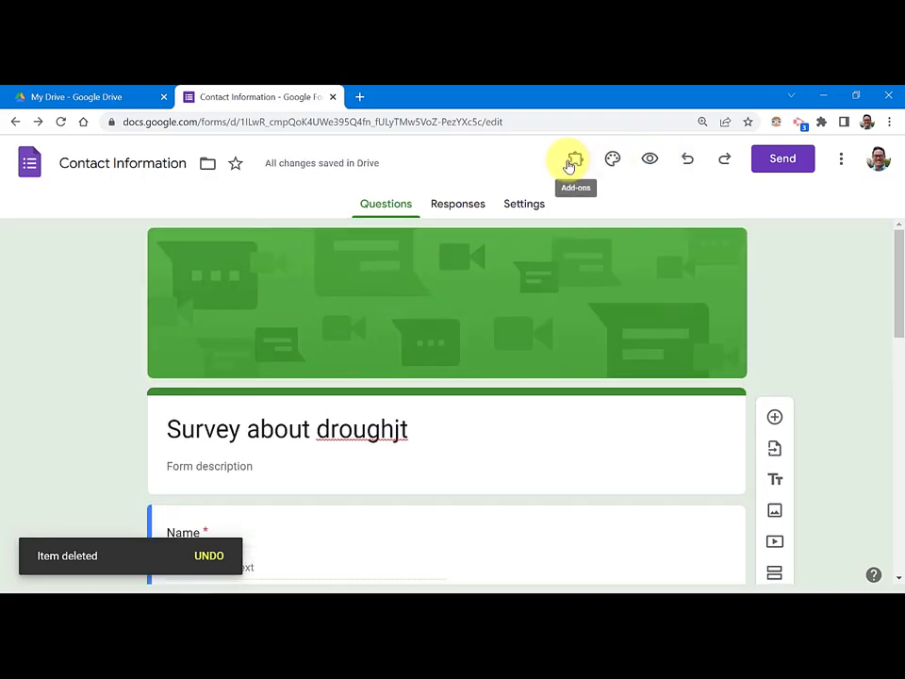
pyautogui.click(456, 205)
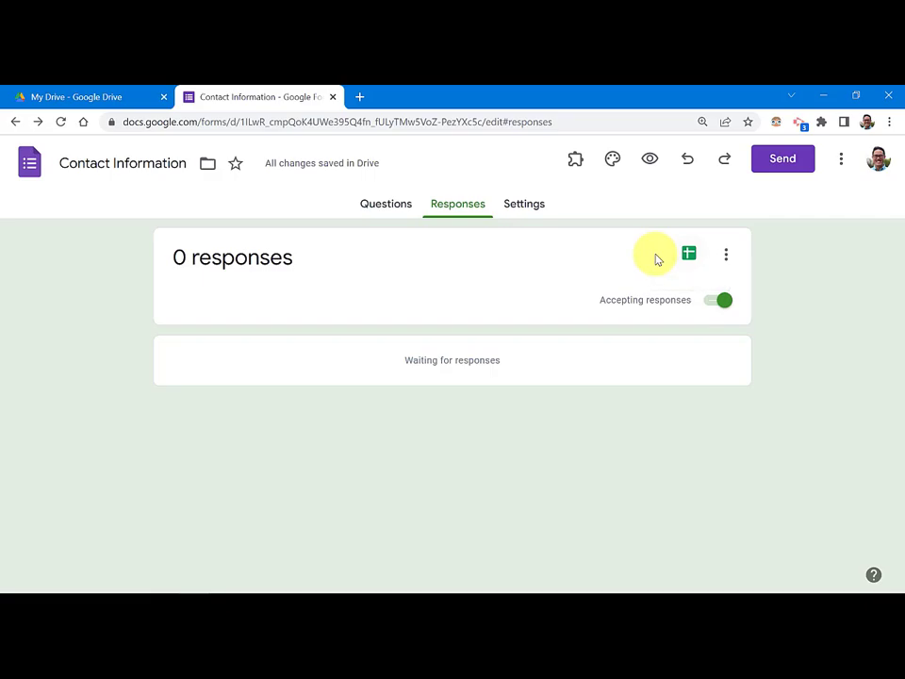
pyautogui.click(525, 206)
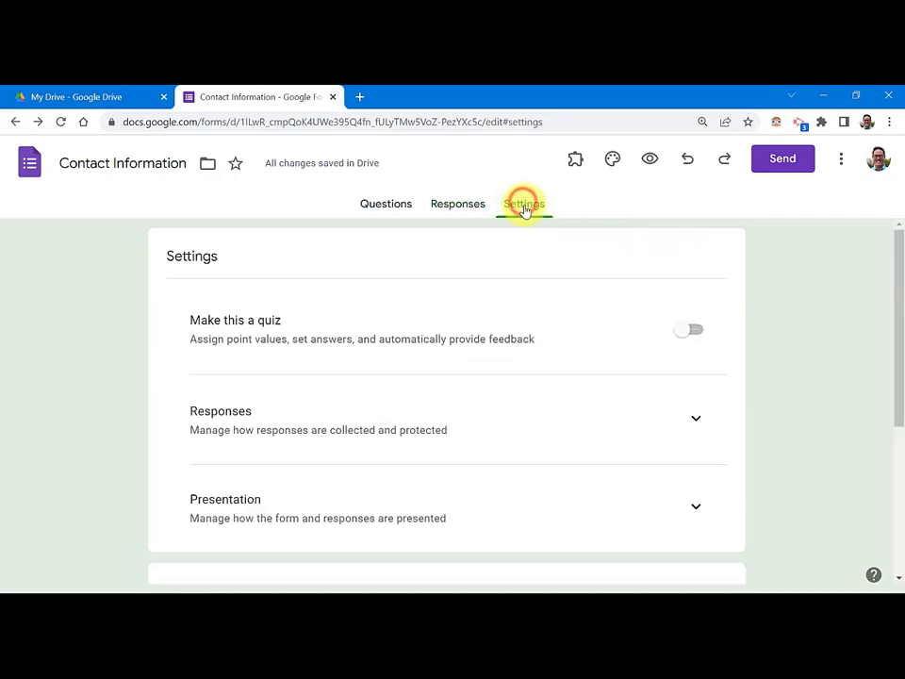
pyautogui.scroll(-2, 604, 292)
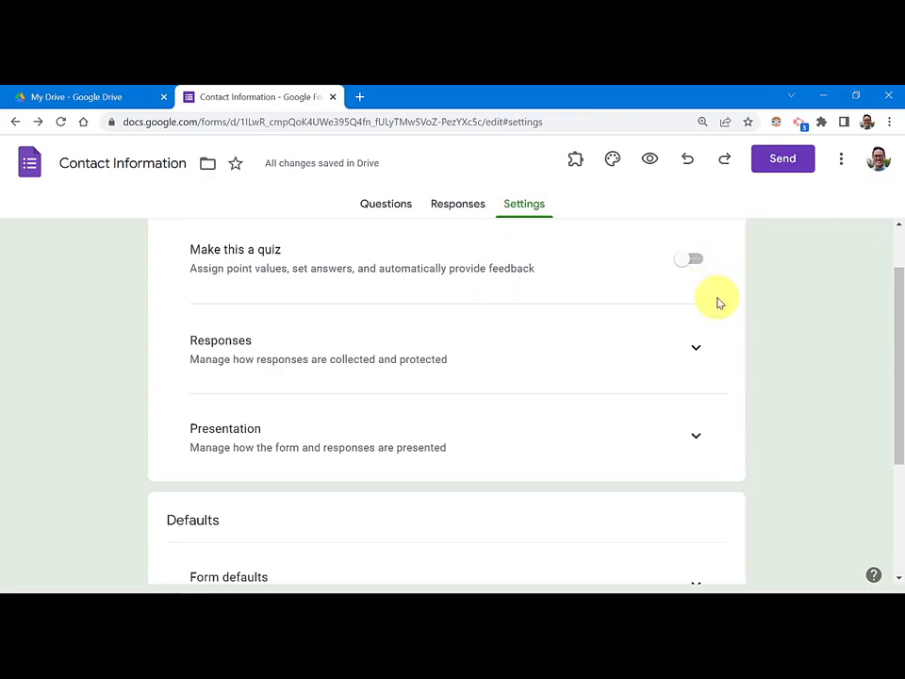
pyautogui.click(698, 351)
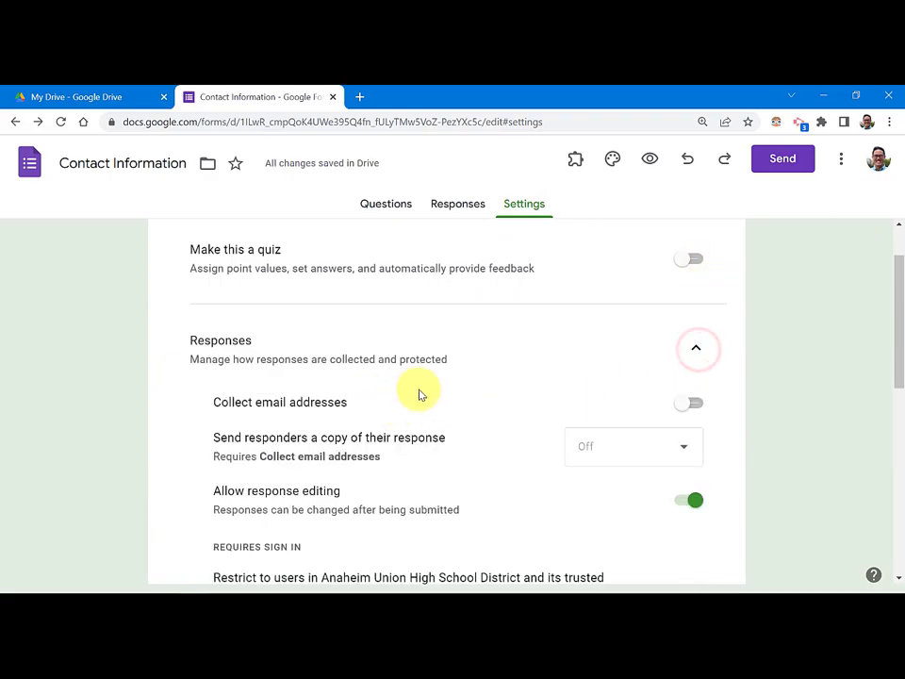
pyautogui.scroll(-1, 711, 345)
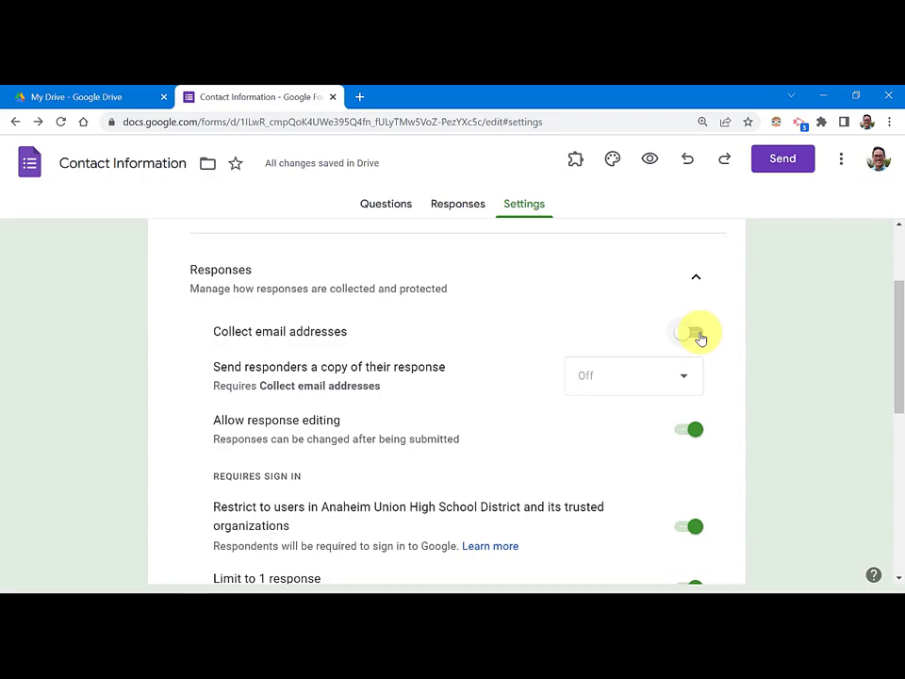
pyautogui.click(702, 336)
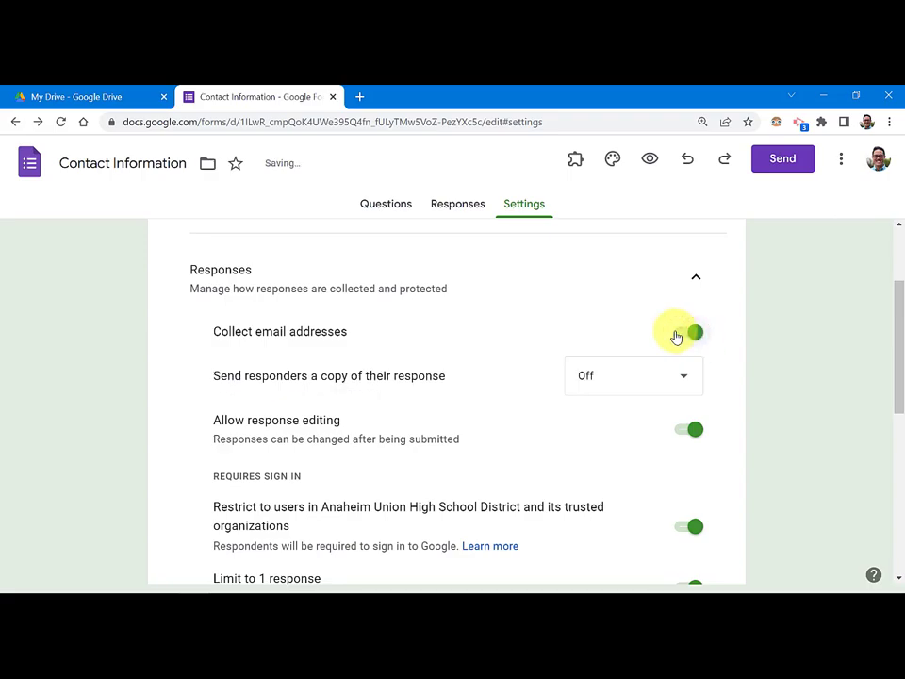
# Review the form's sign-in restrictions, expand the presentation options, and look over the form and question defaults.
pyautogui.scroll(-2, 675, 337)
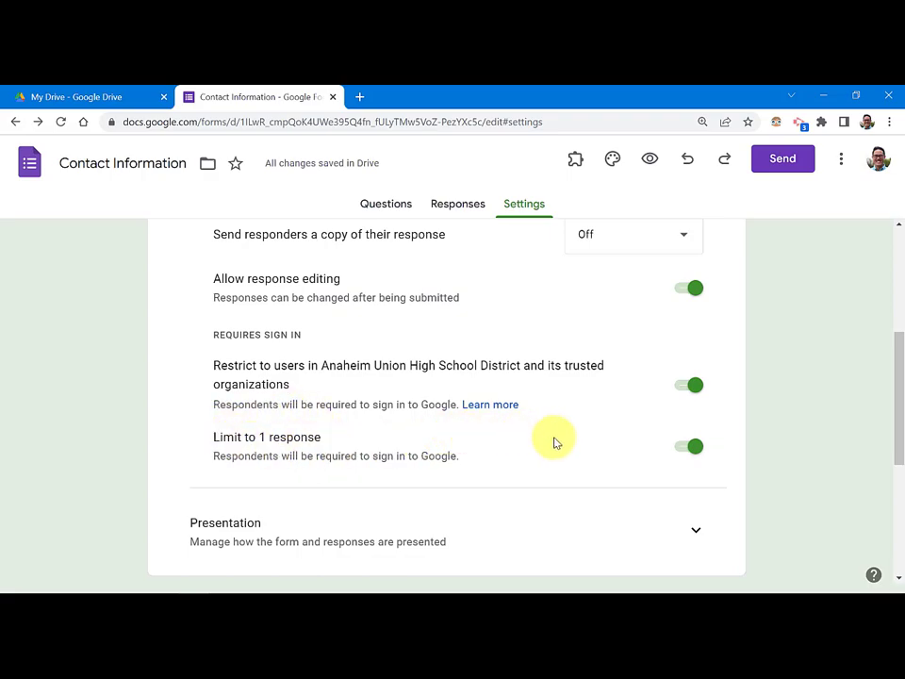
pyautogui.scroll(-3, 466, 440)
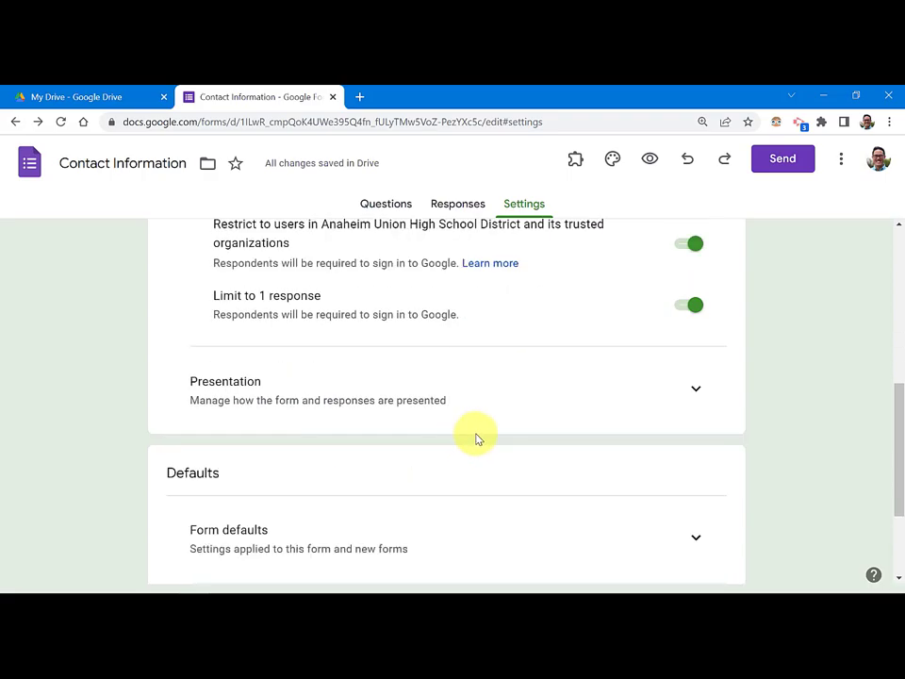
pyautogui.click(581, 395)
pyautogui.click(691, 396)
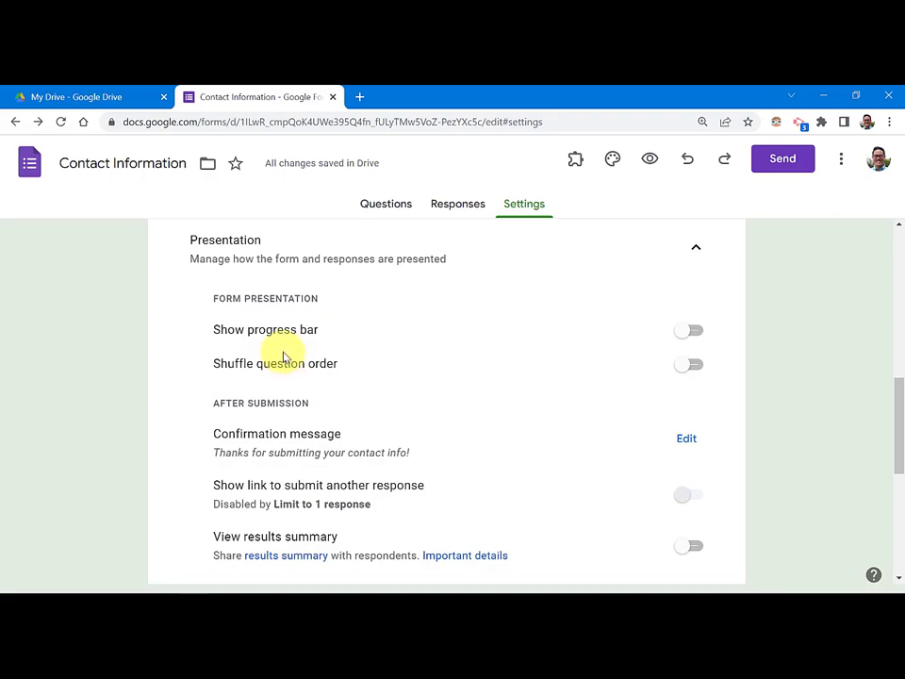
pyautogui.scroll(-3, 282, 353)
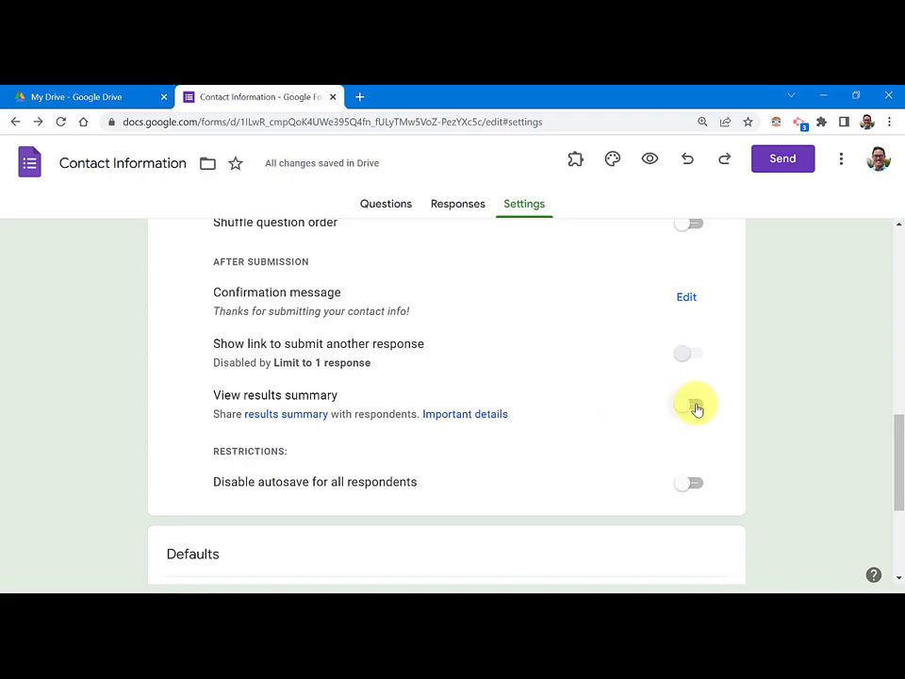
pyautogui.scroll(-3, 569, 412)
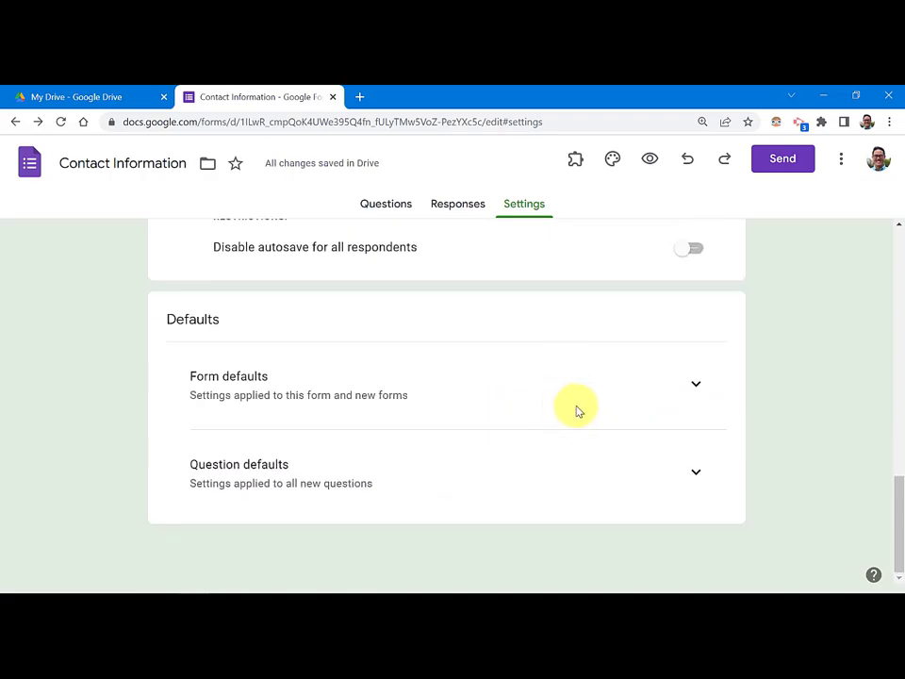
pyautogui.scroll(7, 594, 413)
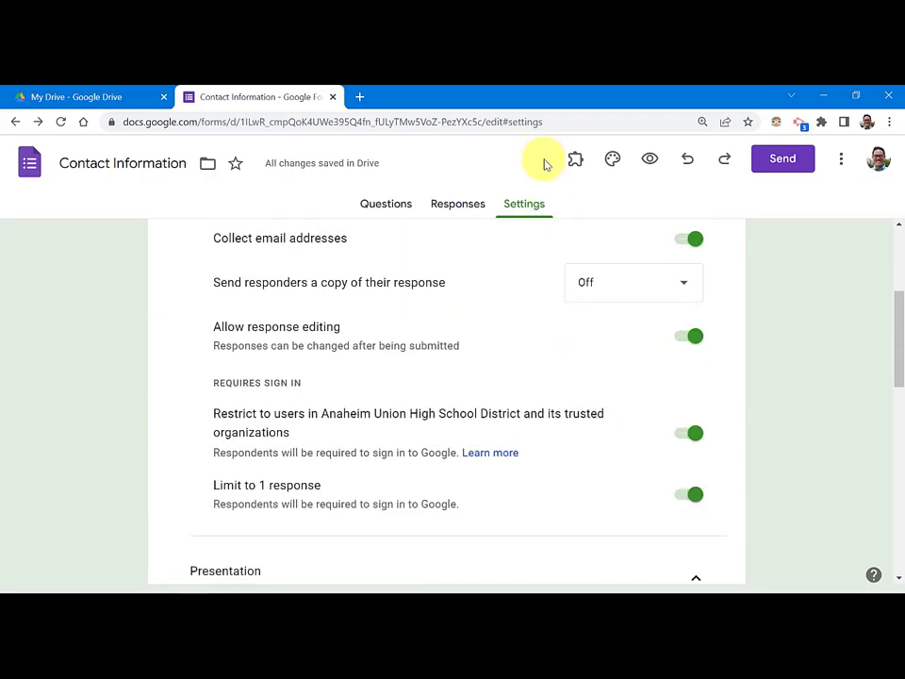
# Examine the form theme's text style and header options.
pyautogui.click(611, 159)
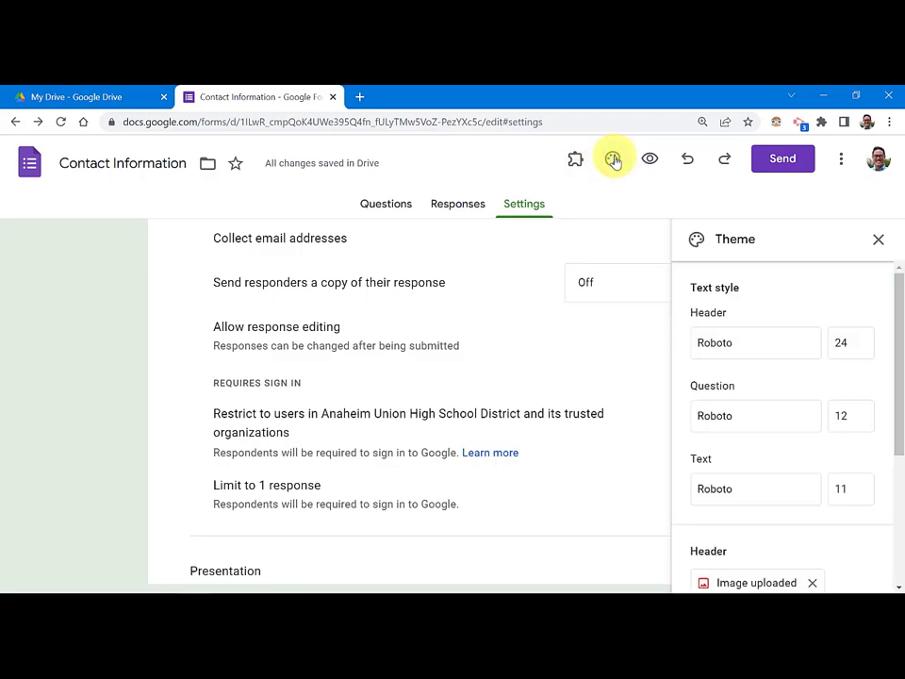
pyautogui.scroll(-3, 773, 331)
pyautogui.scroll(3, 794, 350)
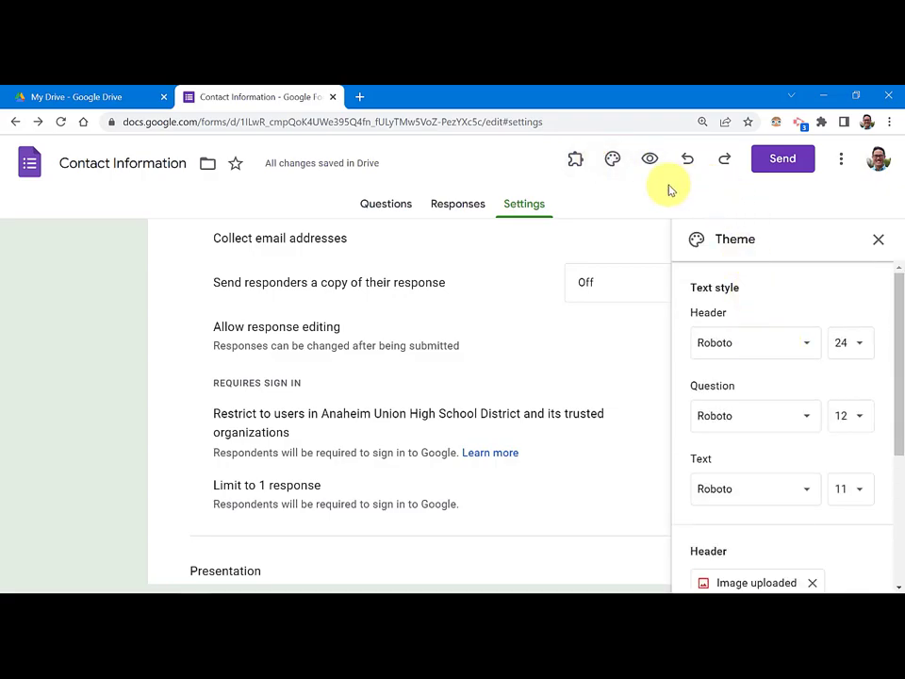
# Preview the survey as a respondent, read through all its questions, and close the preview.
pyautogui.click(649, 160)
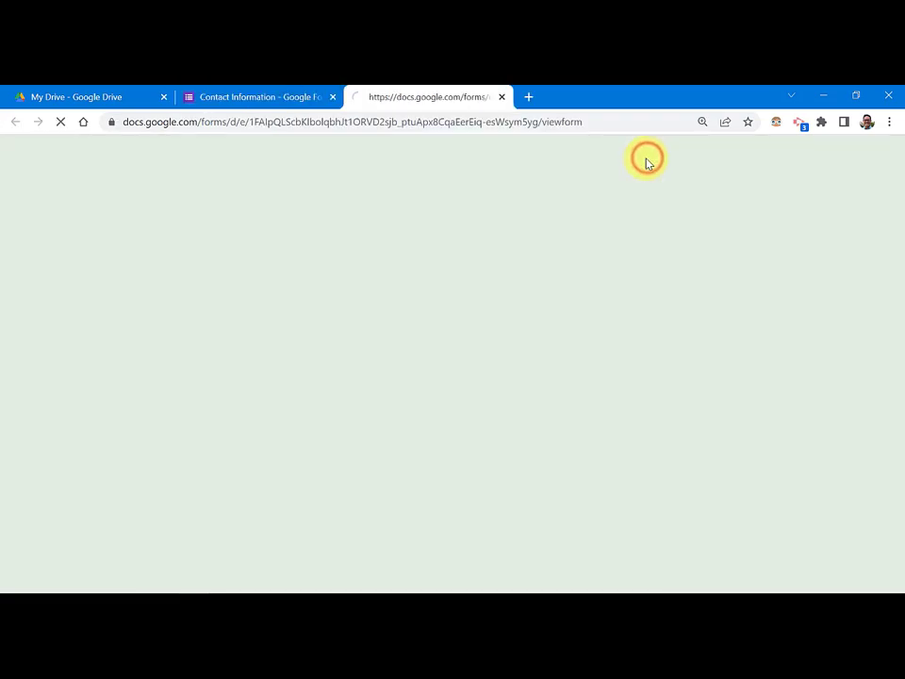
pyautogui.scroll(-5, 476, 264)
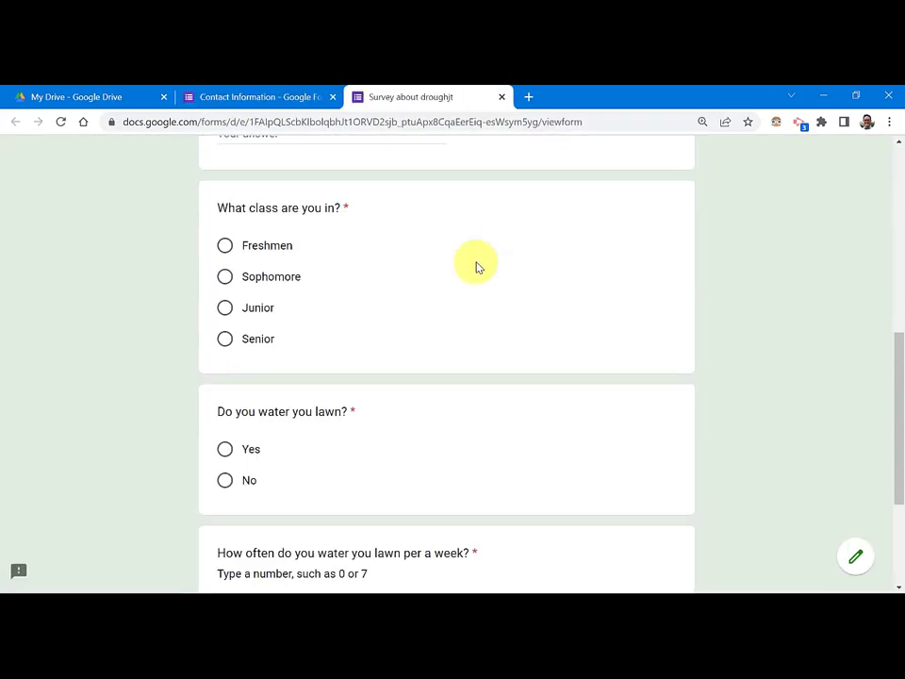
pyautogui.scroll(-2, 477, 266)
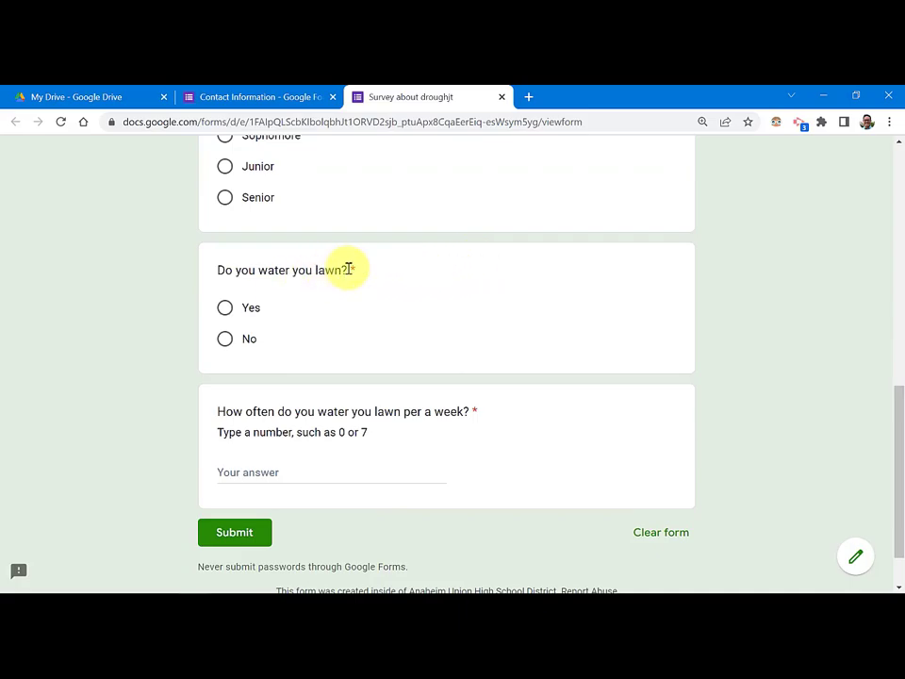
pyautogui.scroll(10, 400, 273)
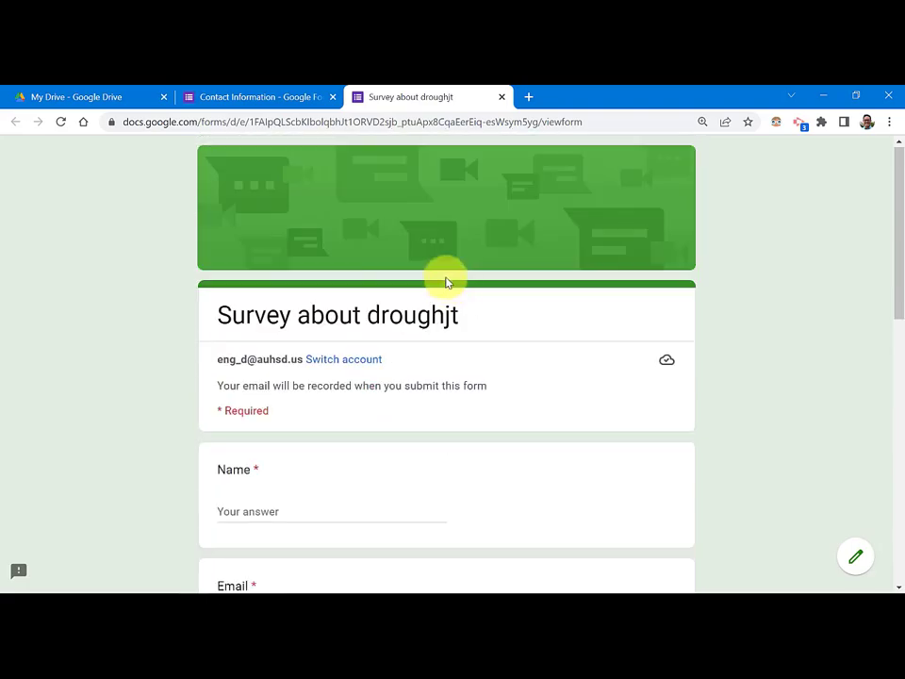
pyautogui.click(501, 97)
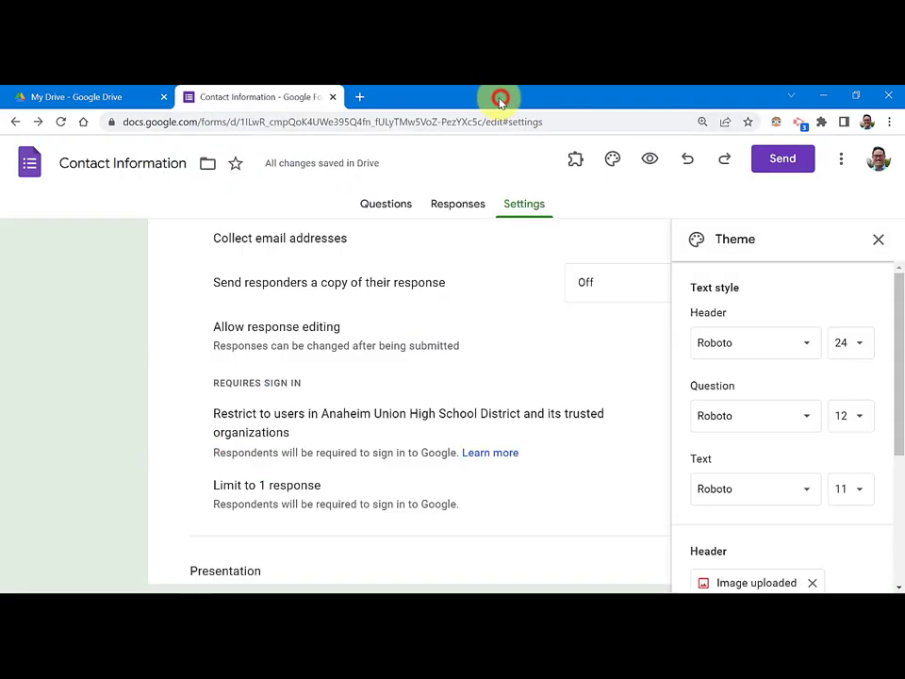
# Close the theme options and correct the wording of the Yes/No lawn question to "Do you water your lawn?".
pyautogui.click(881, 239)
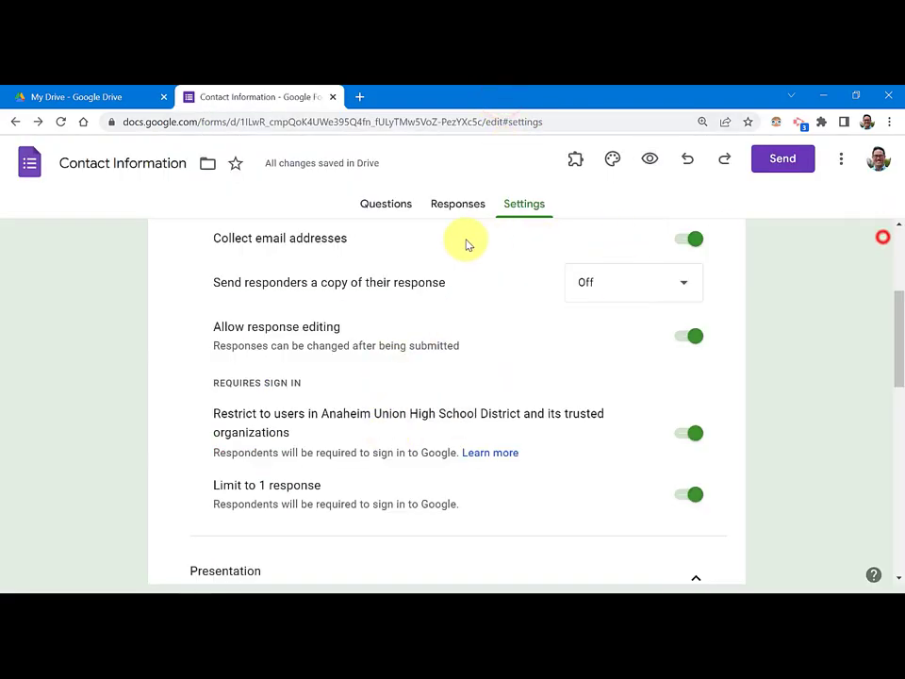
pyautogui.click(384, 205)
pyautogui.scroll(-3, 346, 413)
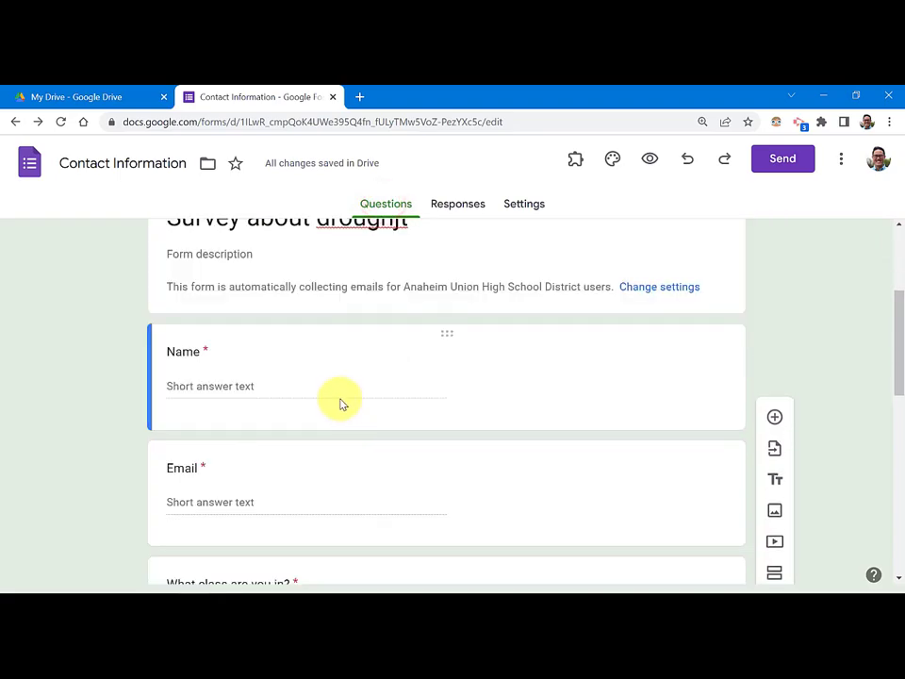
pyautogui.scroll(-4, 338, 403)
pyautogui.scroll(-2, 326, 410)
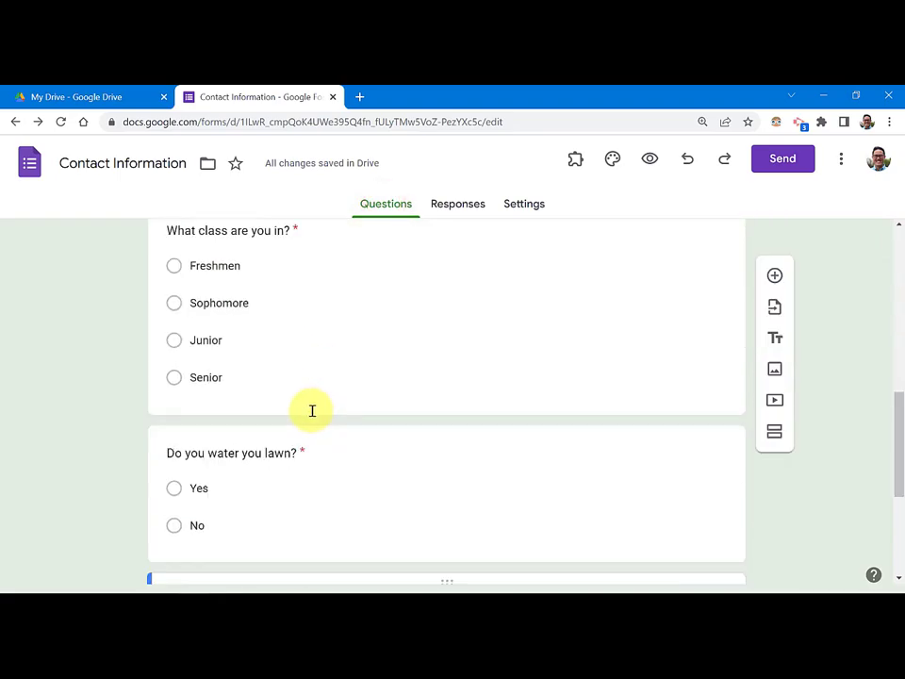
pyautogui.click(264, 455)
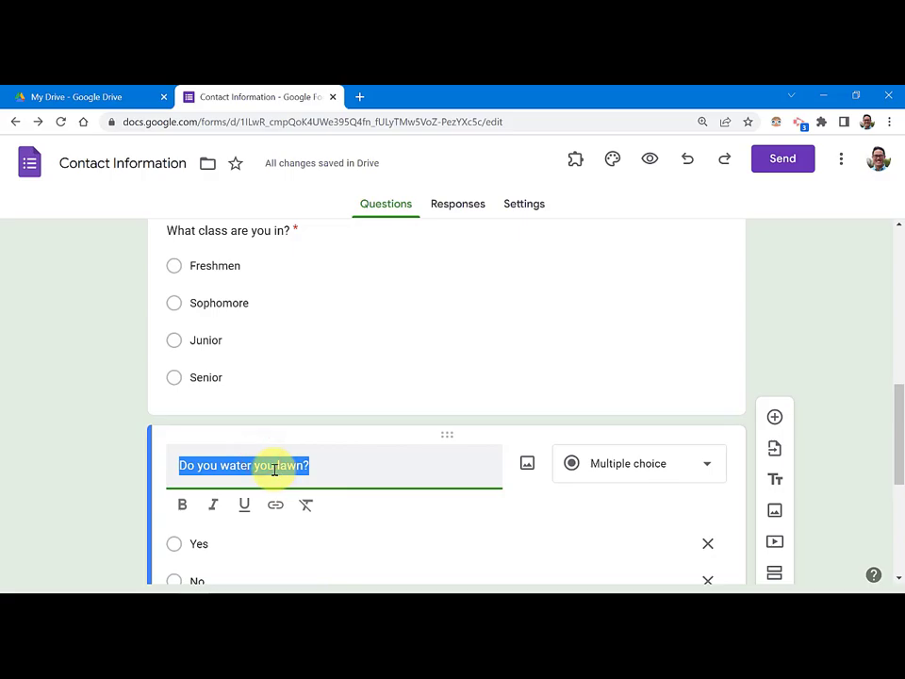
pyautogui.click(273, 466)
pyautogui.write('r')
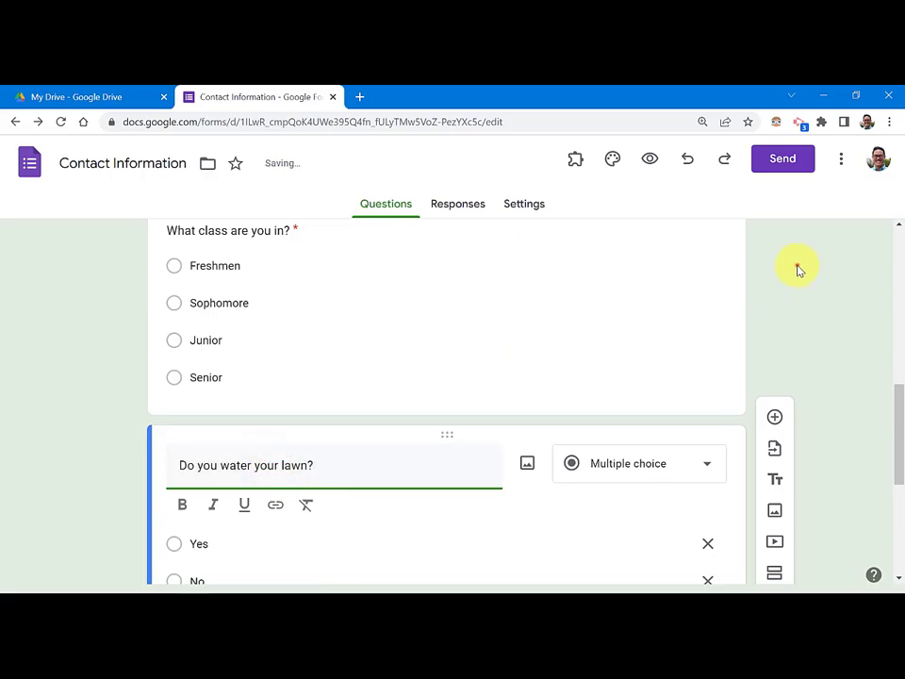
pyautogui.click(796, 265)
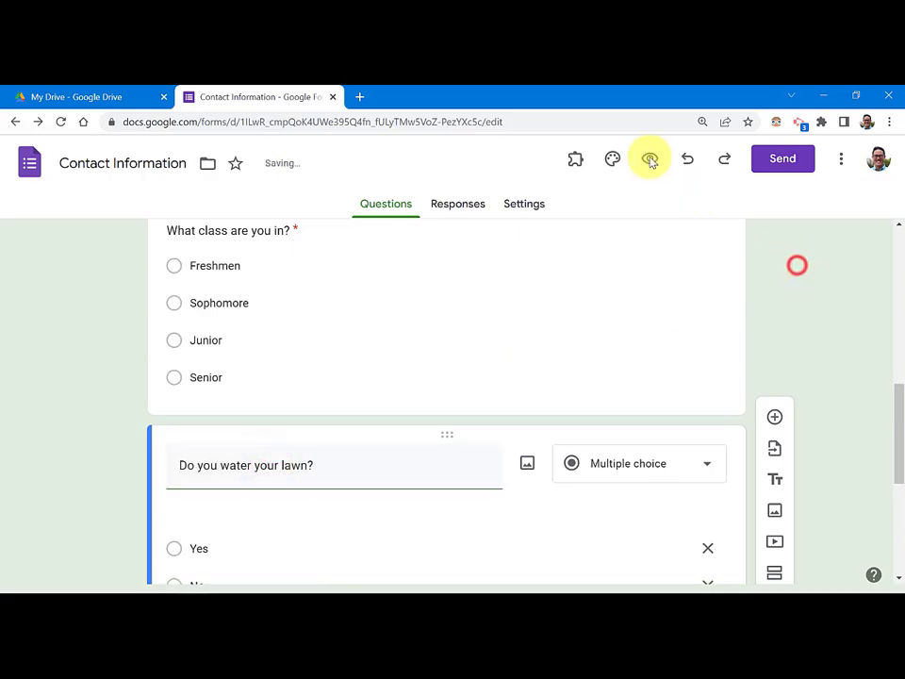
# Look over the form's additional actions and its email, link and HTML embed sending options without sending it.
pyautogui.click(839, 162)
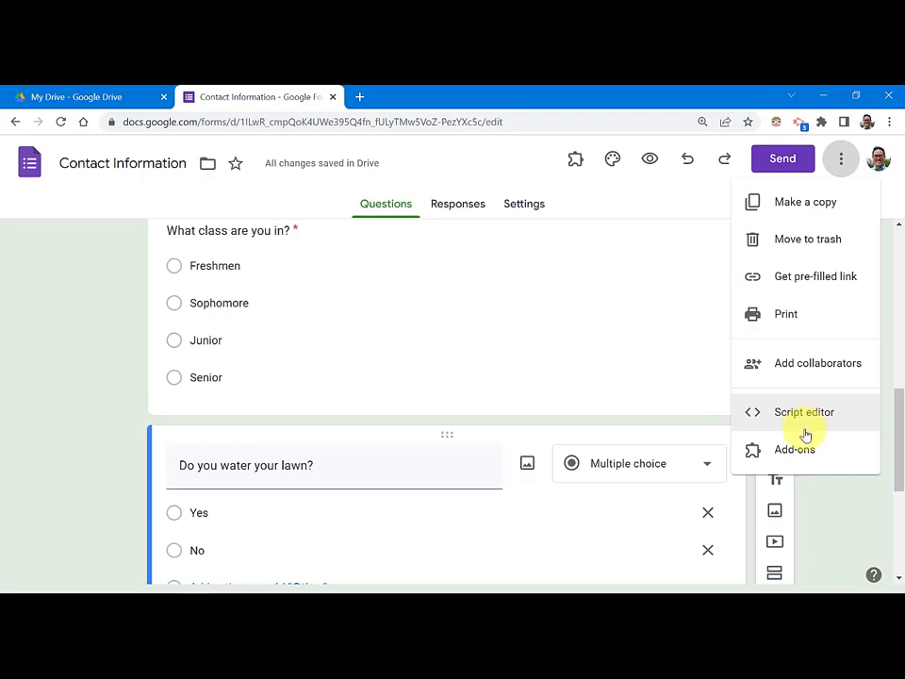
pyautogui.click(487, 157)
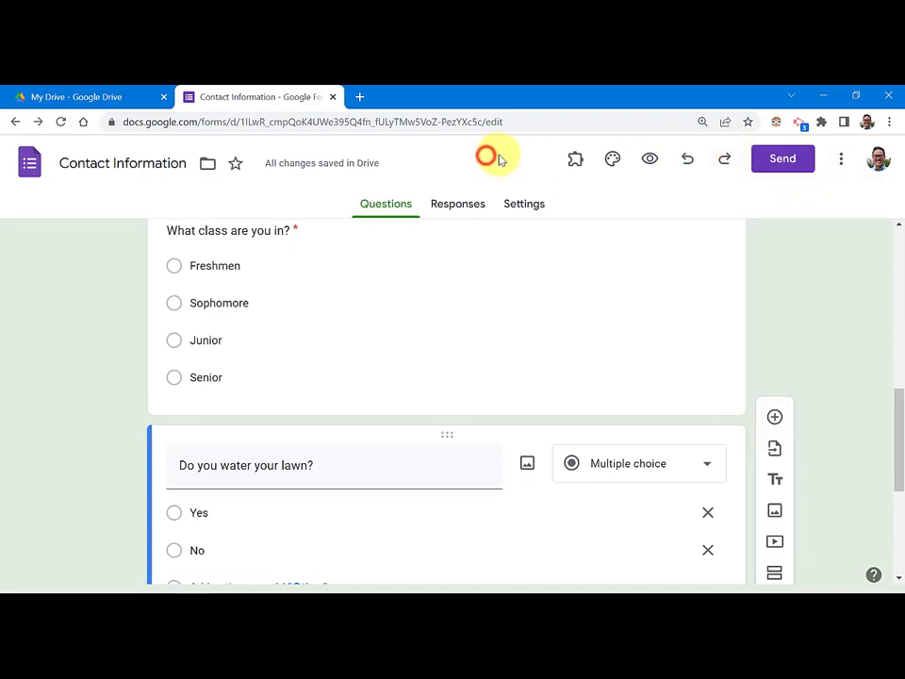
pyautogui.click(768, 158)
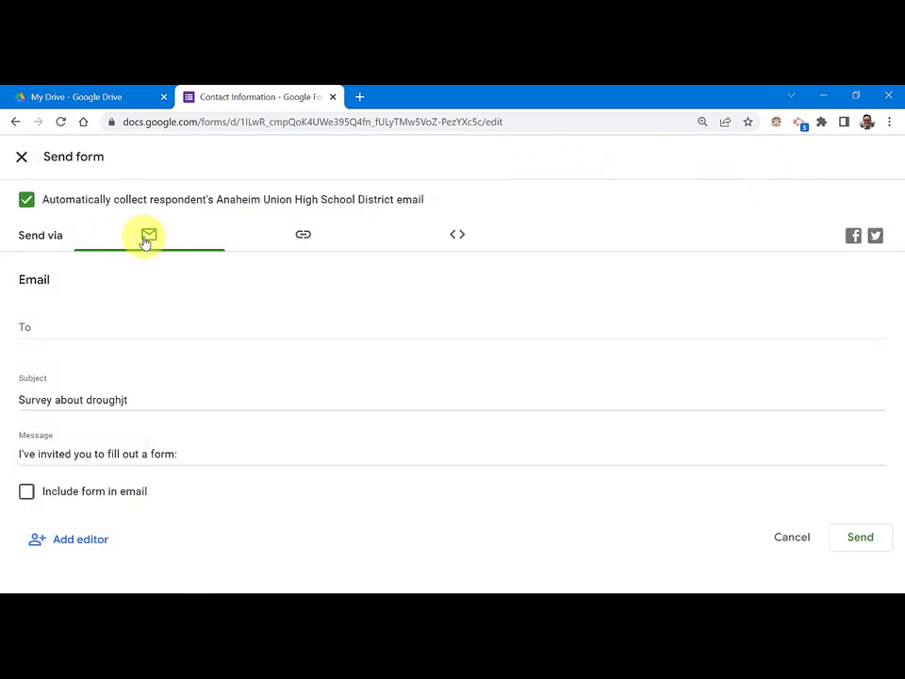
pyautogui.click(298, 236)
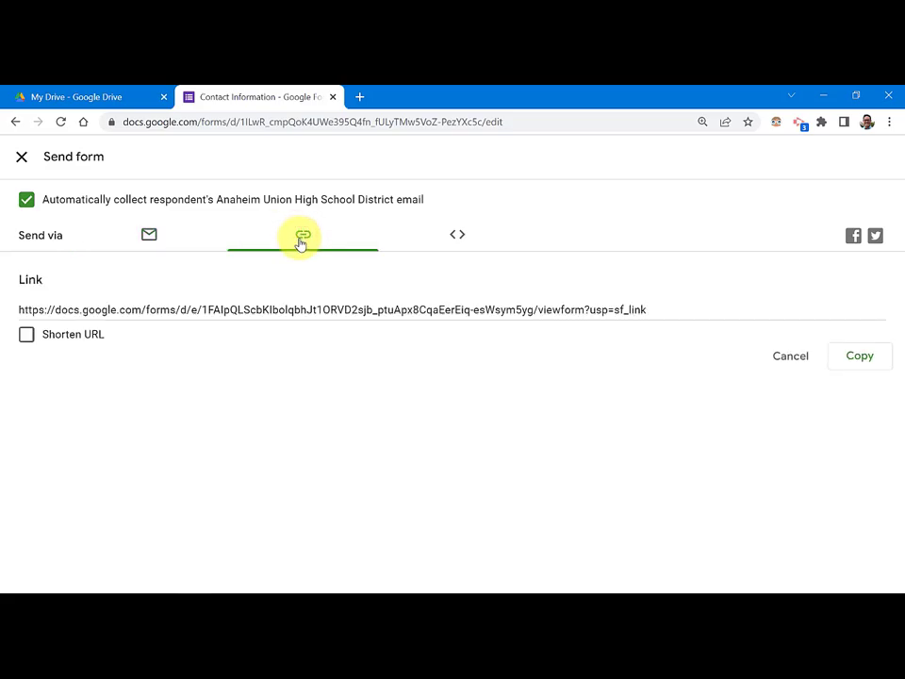
pyautogui.click(459, 237)
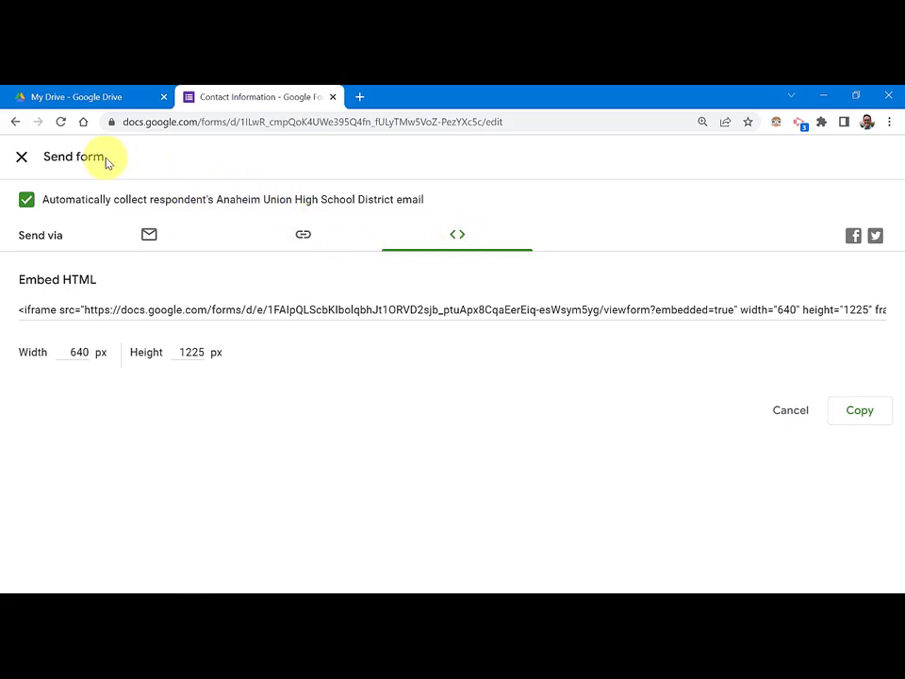
pyautogui.click(22, 158)
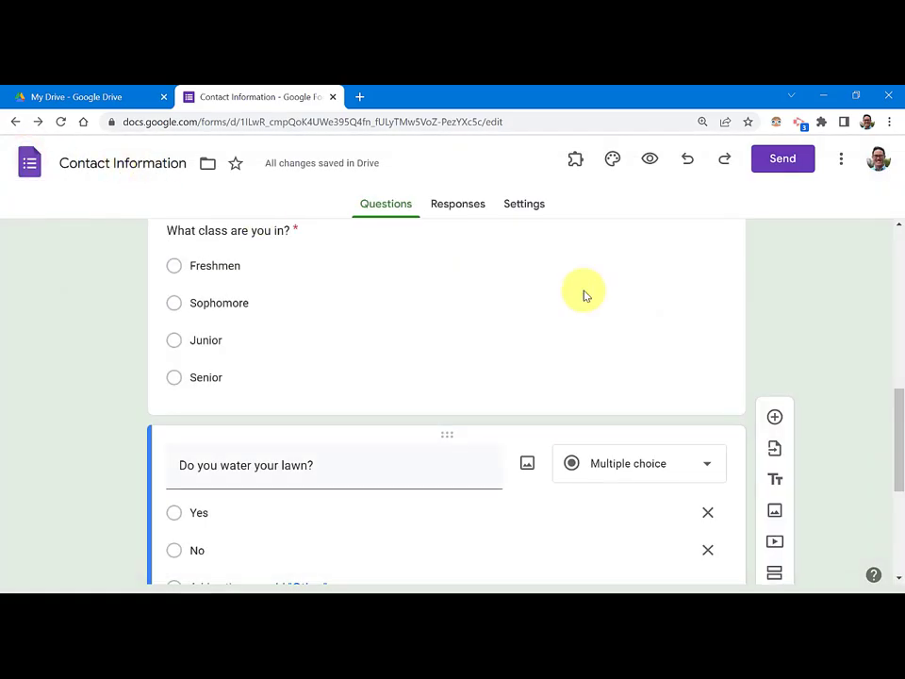
# Open the form's preview page, create a QR code for it, and download the code as an image.
pyautogui.click(801, 256)
pyautogui.click(656, 159)
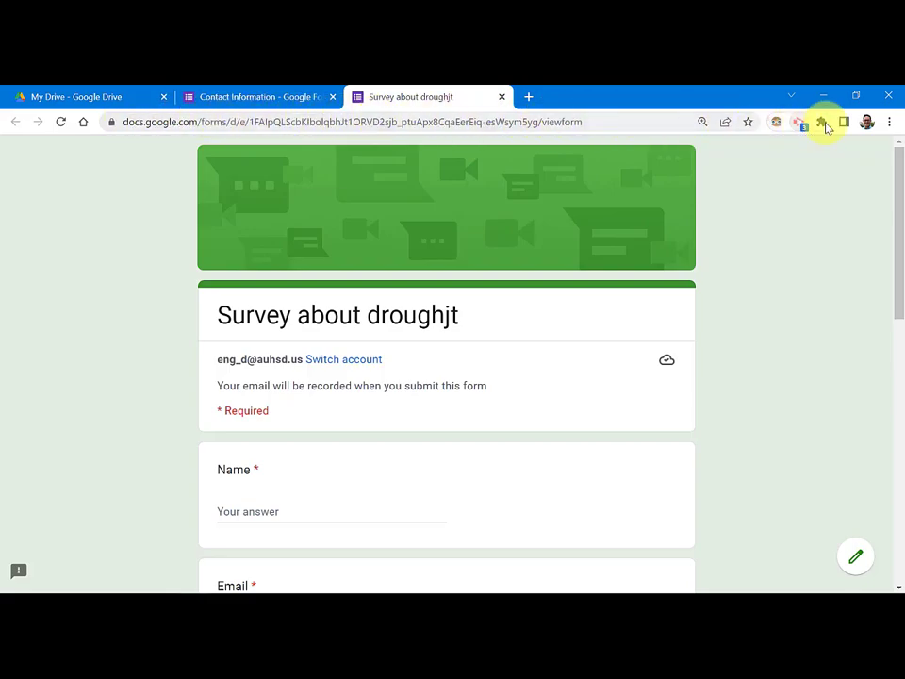
pyautogui.click(889, 124)
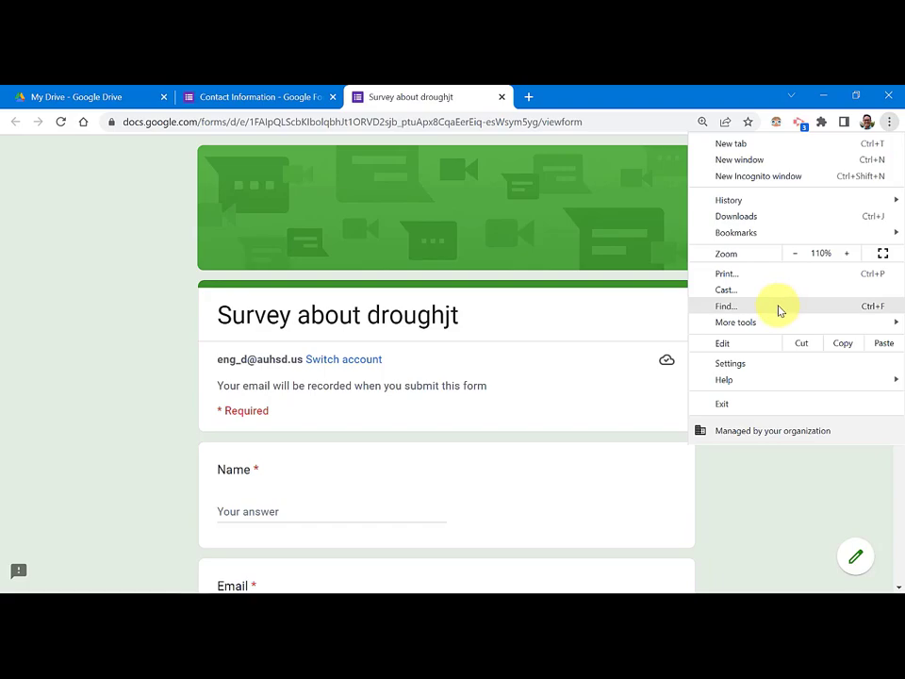
pyautogui.click(143, 226)
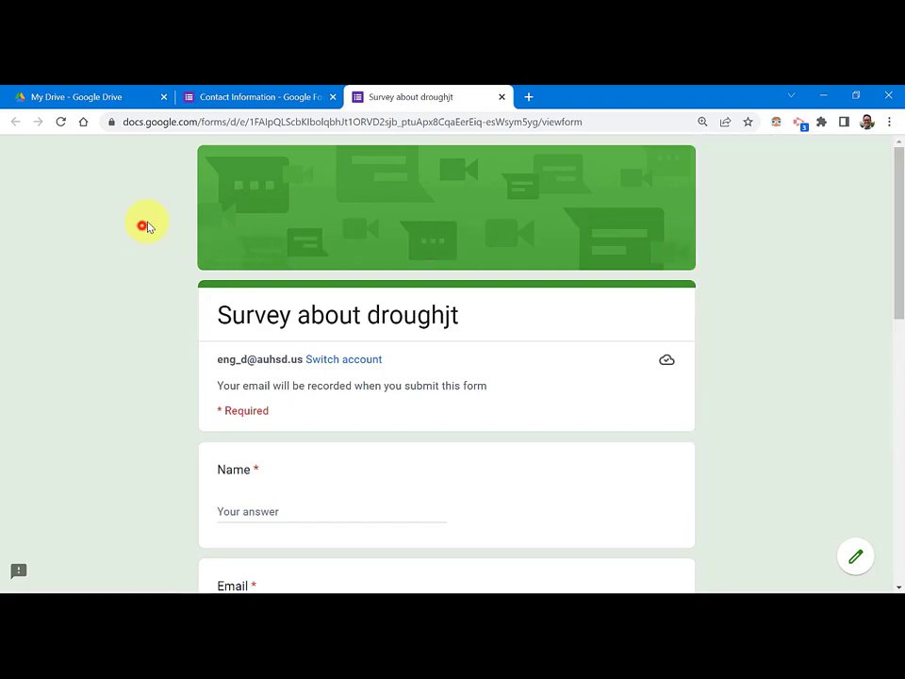
pyautogui.rightClick(698, 142)
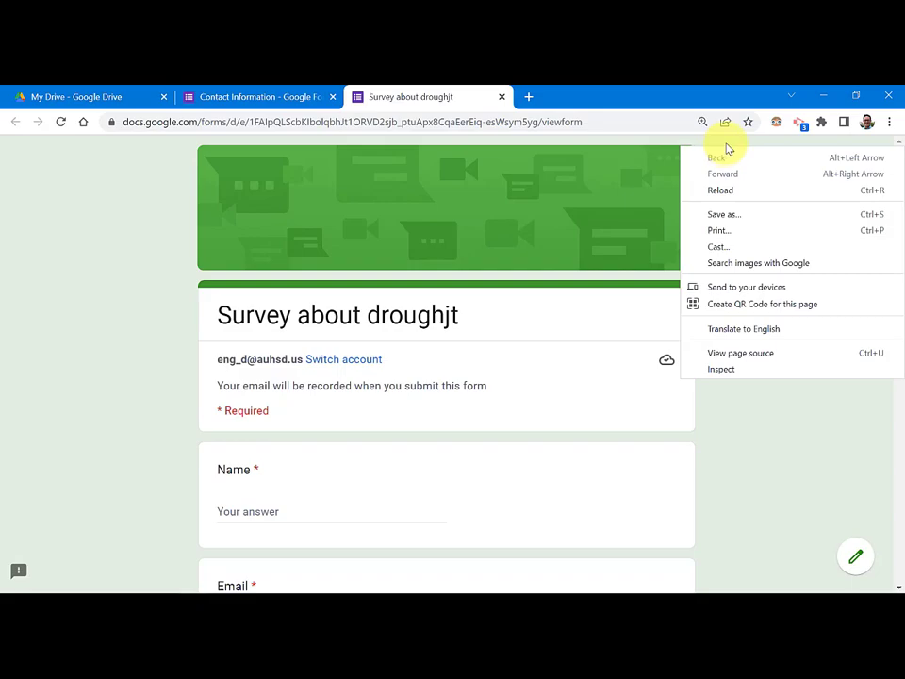
pyautogui.click(133, 179)
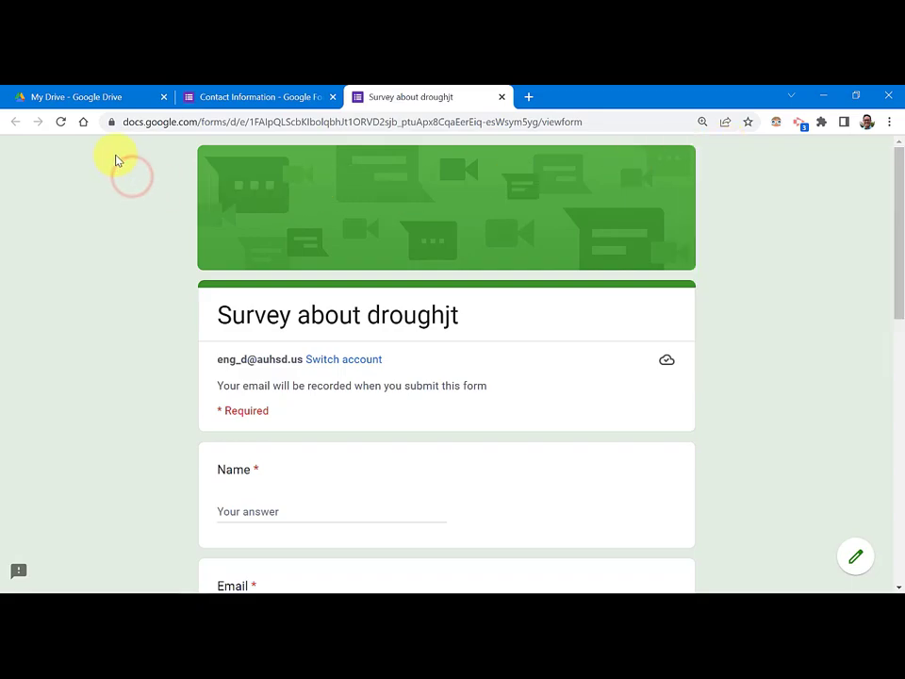
pyautogui.rightClick(117, 158)
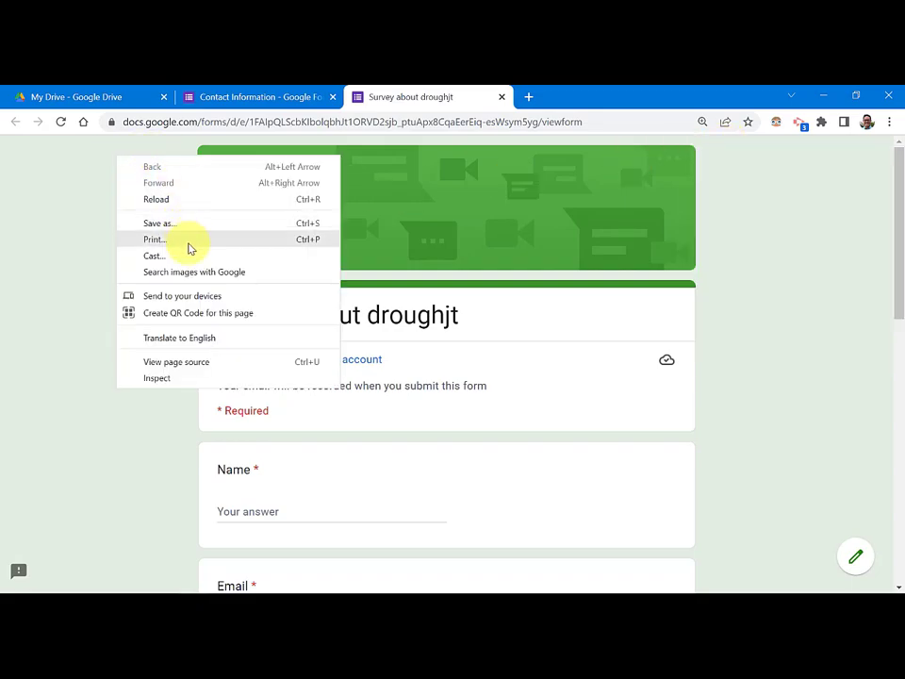
pyautogui.click(236, 317)
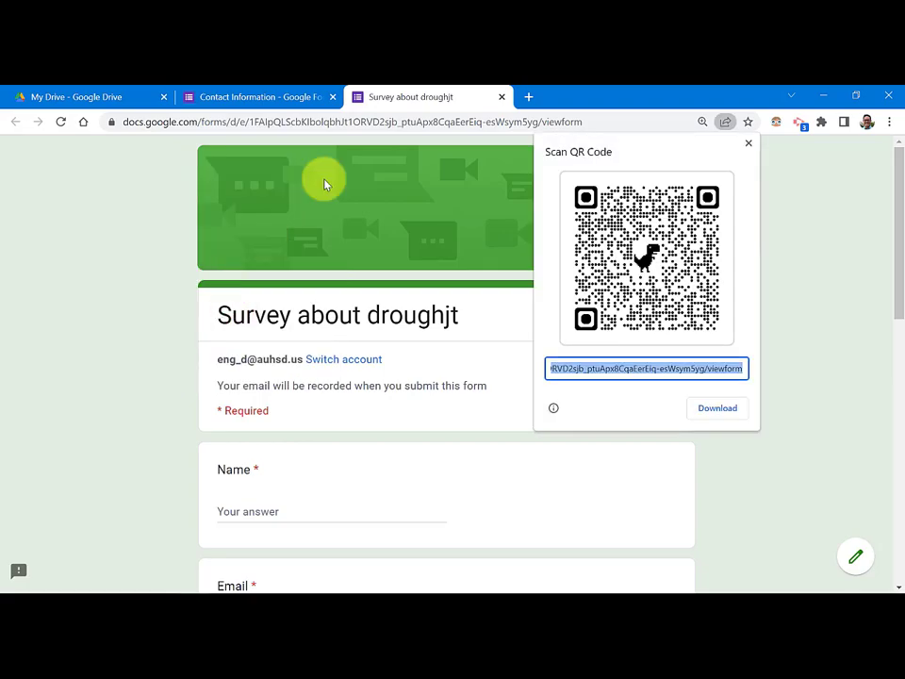
pyautogui.click(720, 414)
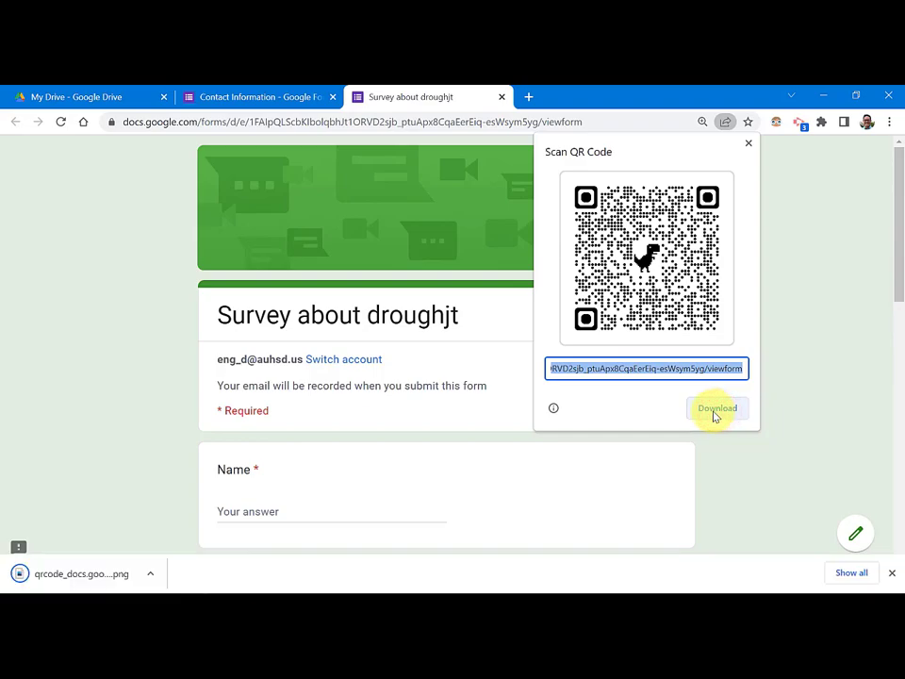